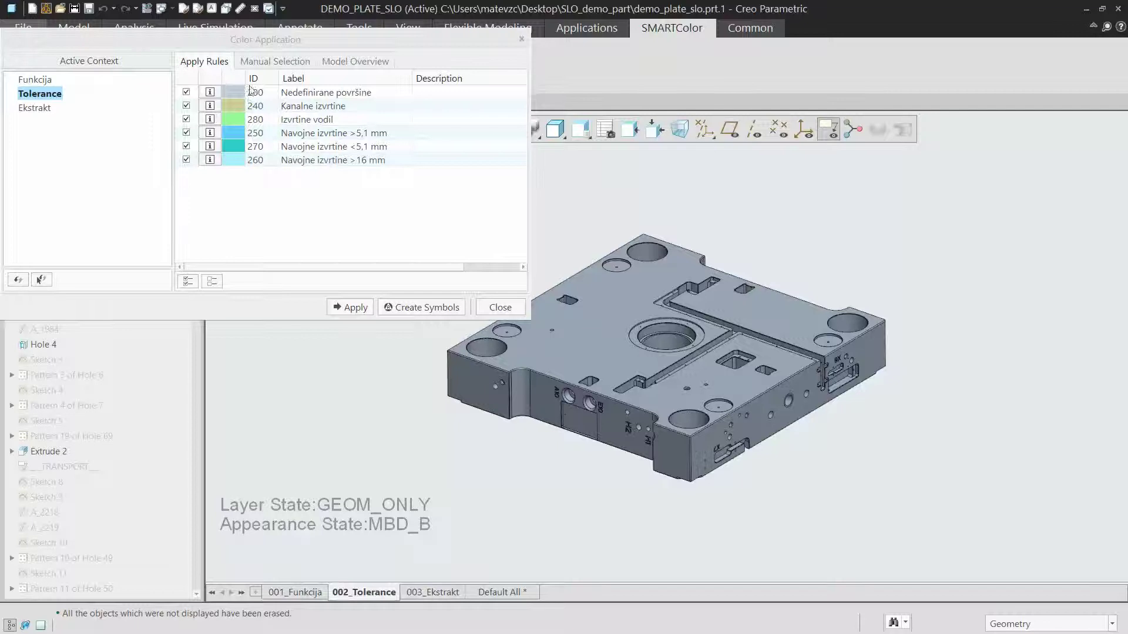
- Make Funkcija the active color context and apply all of its color rules to the plate
click(37, 111)
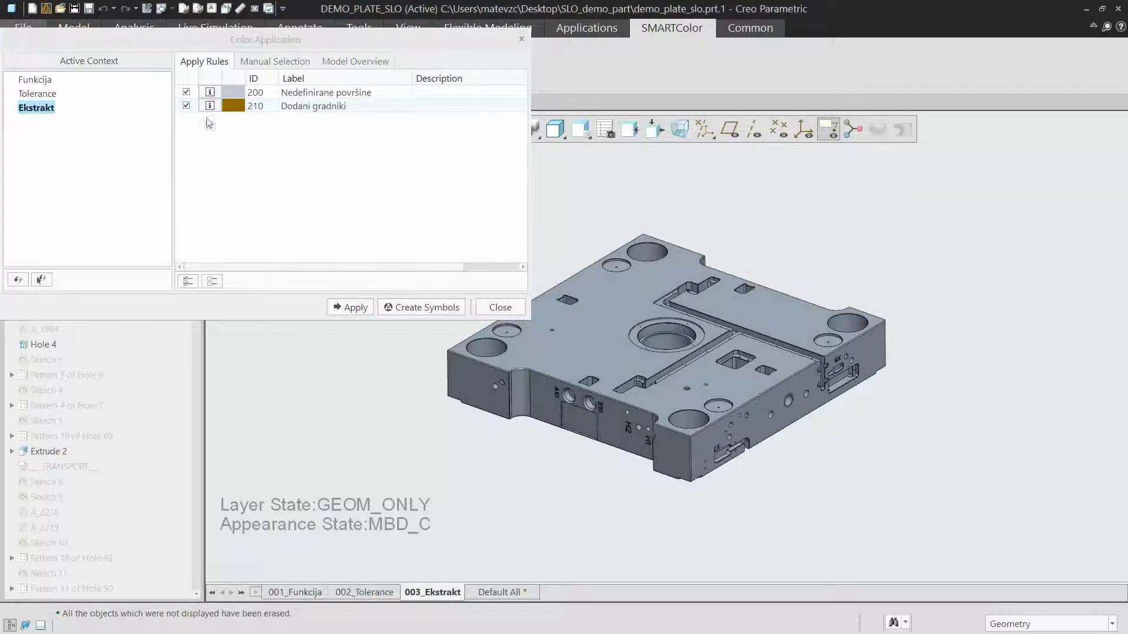
click(35, 80)
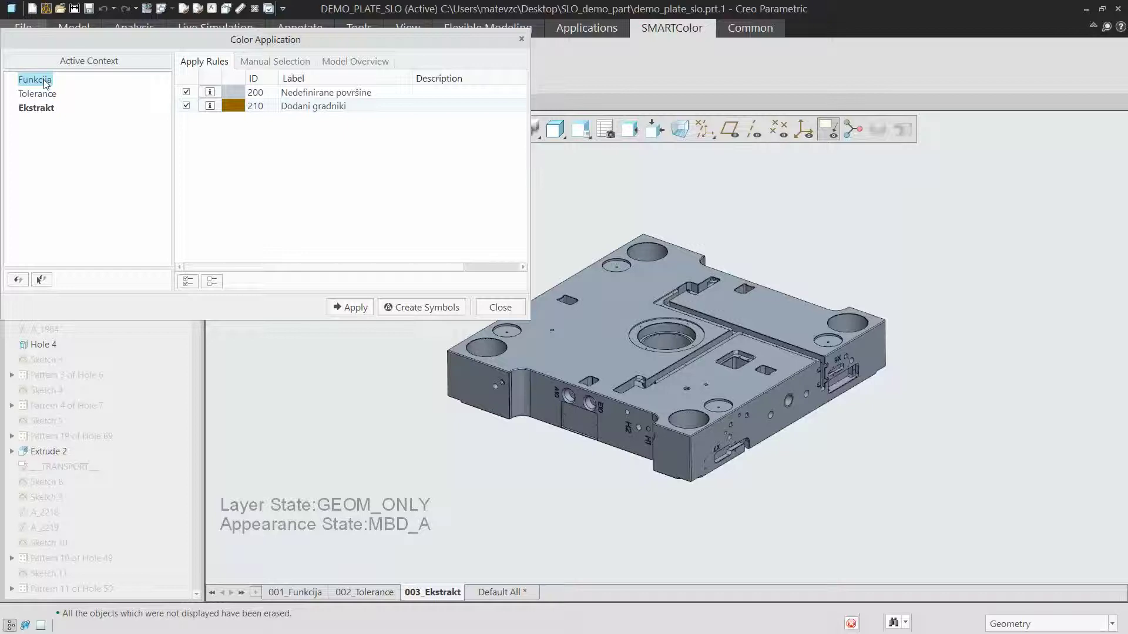
click(348, 309)
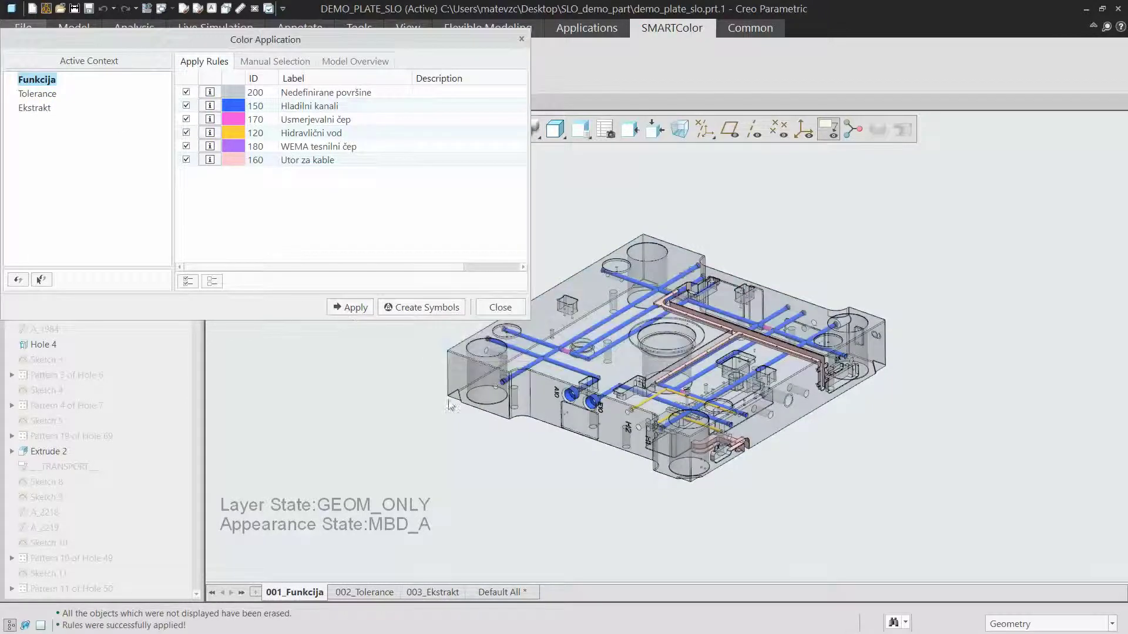
scroll(633, 344, up, 5)
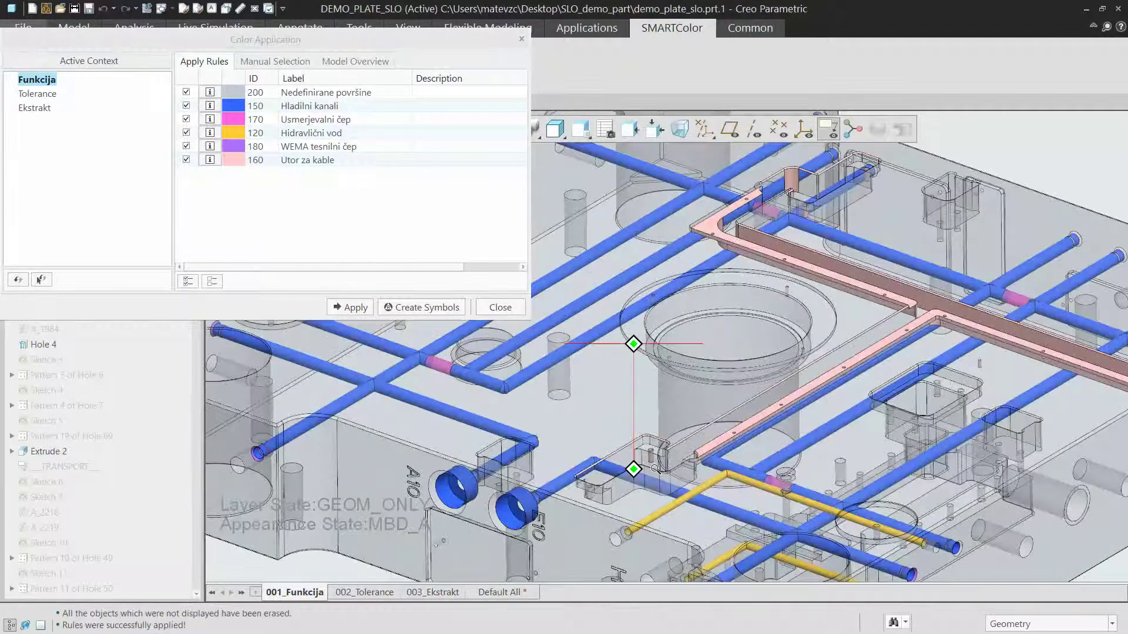
- Switch the active color context to Tolerance and apply all of its color rules to the plate
click(39, 94)
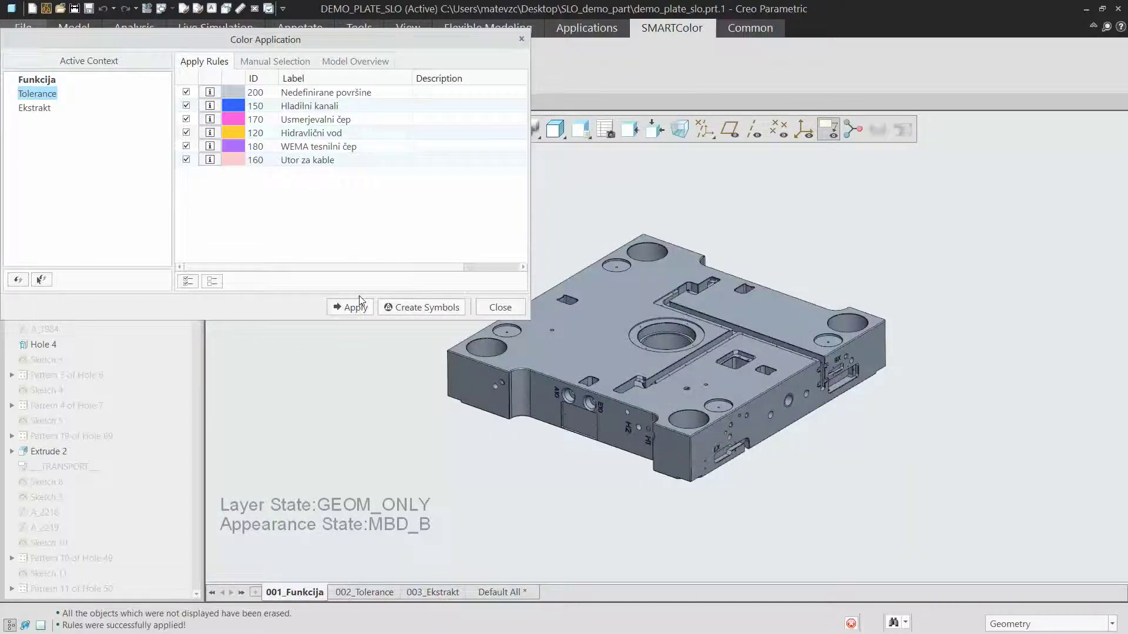
click(355, 307)
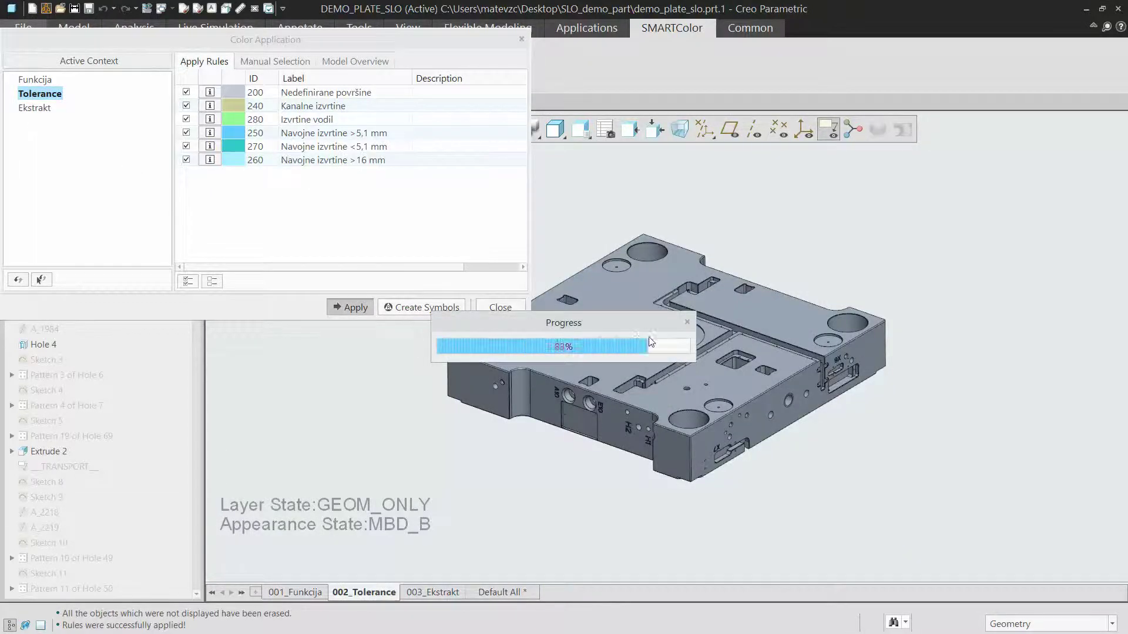
scroll(661, 353, down, 5)
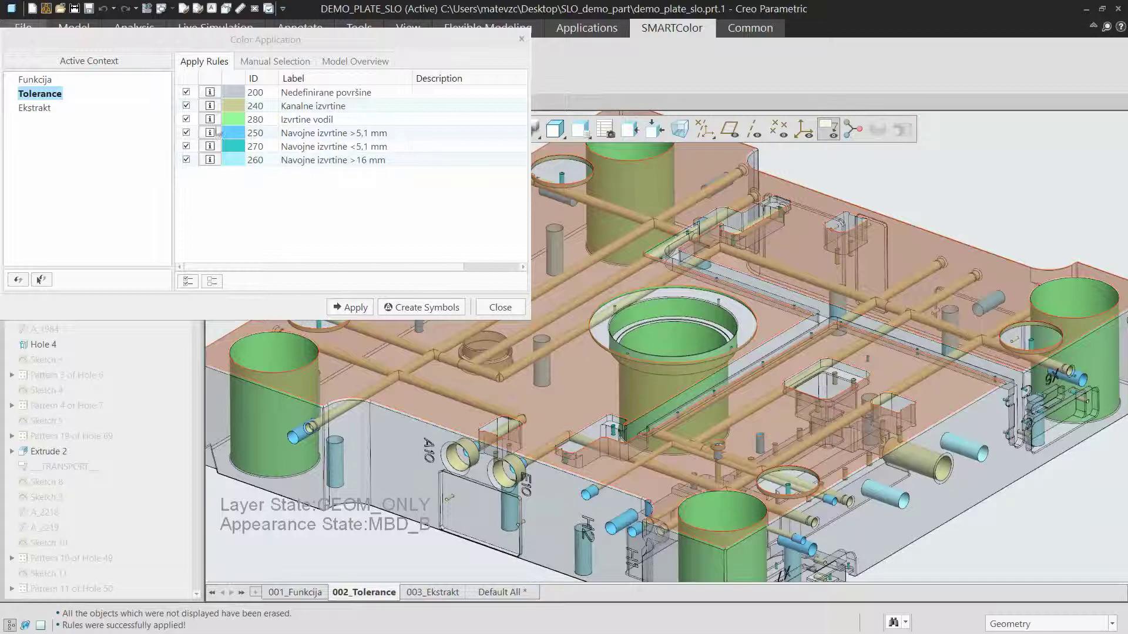
- Apply the Ekstrakt context's color rules to the plate, create the color symbols, and close the color application
click(36, 108)
click(356, 307)
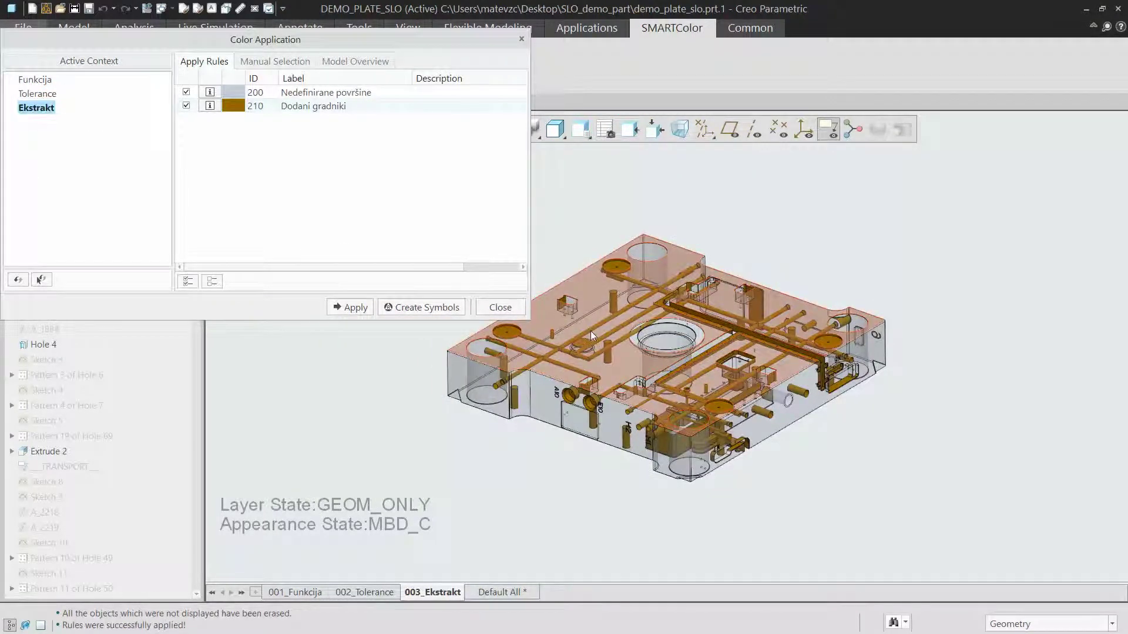
click(428, 305)
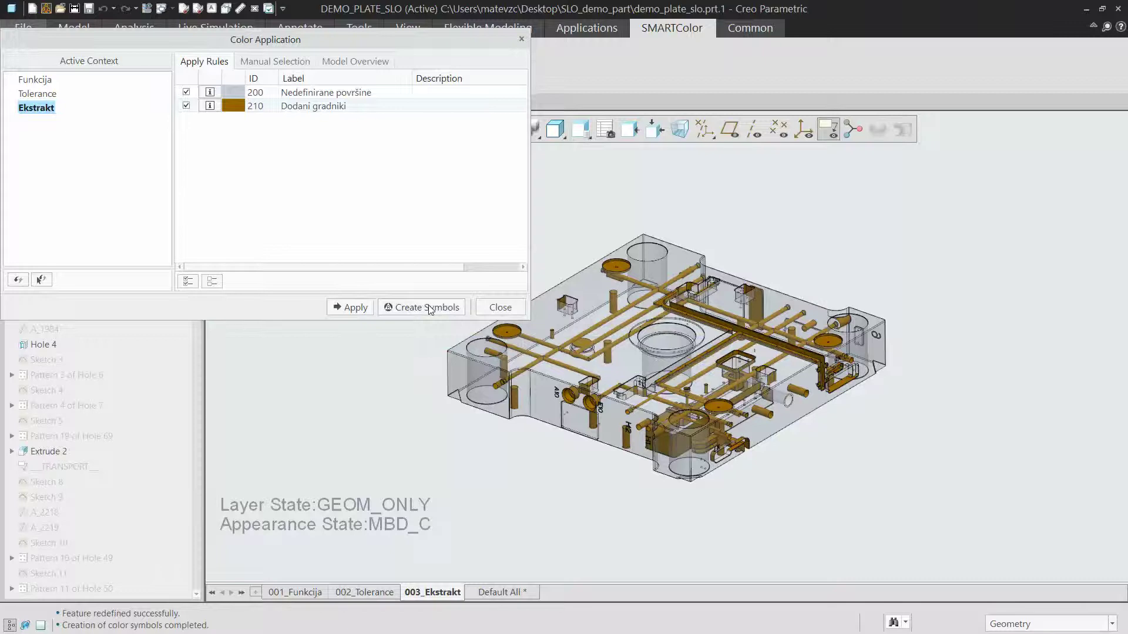
click(500, 307)
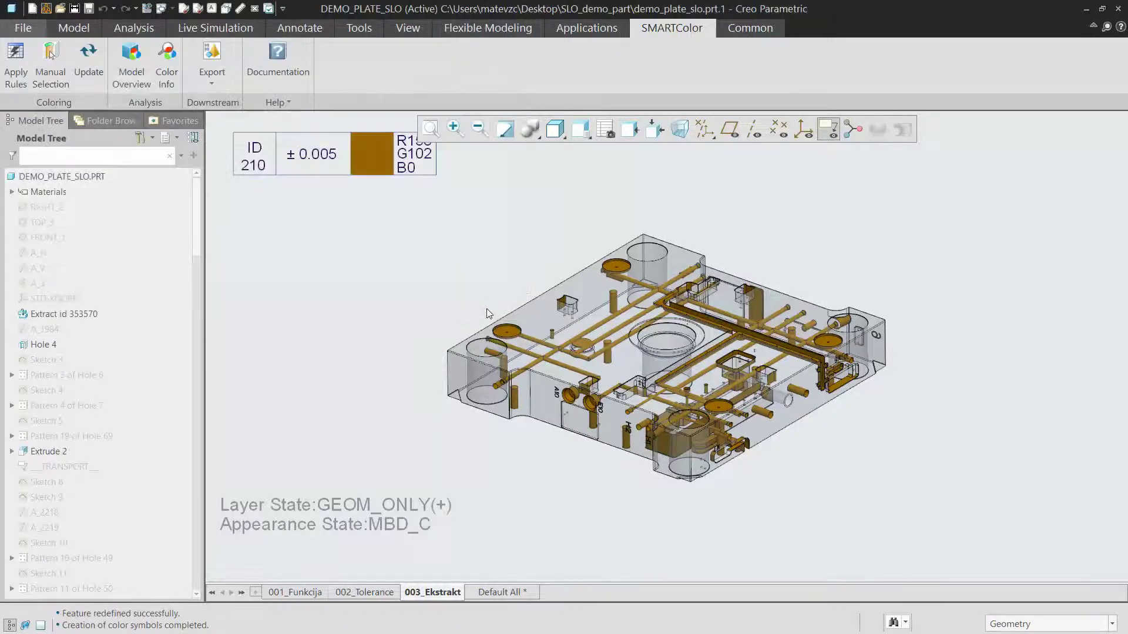
- Highlight the surfaces linked to the ID 210 color symbol in the 003_Ekstrakt state, then clear the selection
click(369, 146)
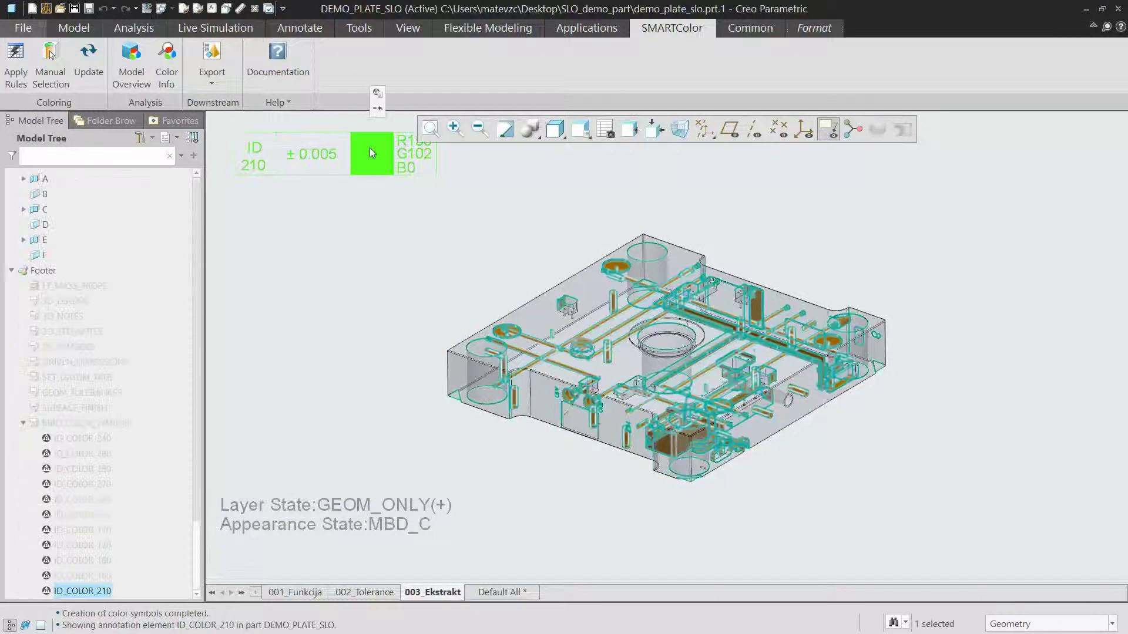
click(376, 285)
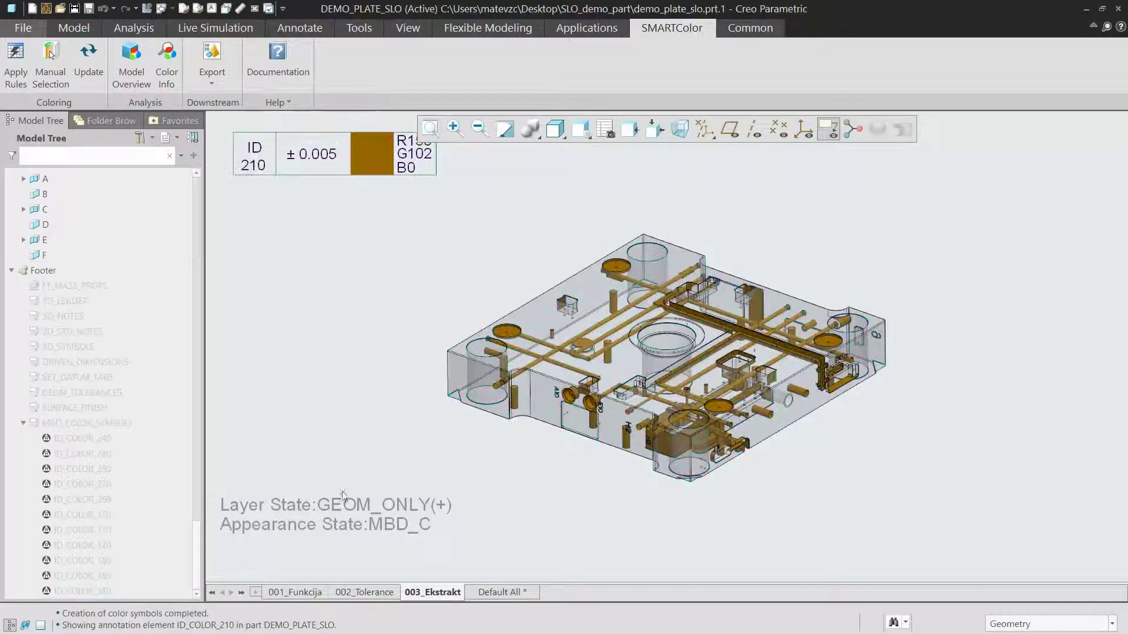
- Show the 002_Tolerance state and highlight the surfaces linked to color symbols ID 240, 280, 250 and 270 in turn
click(365, 592)
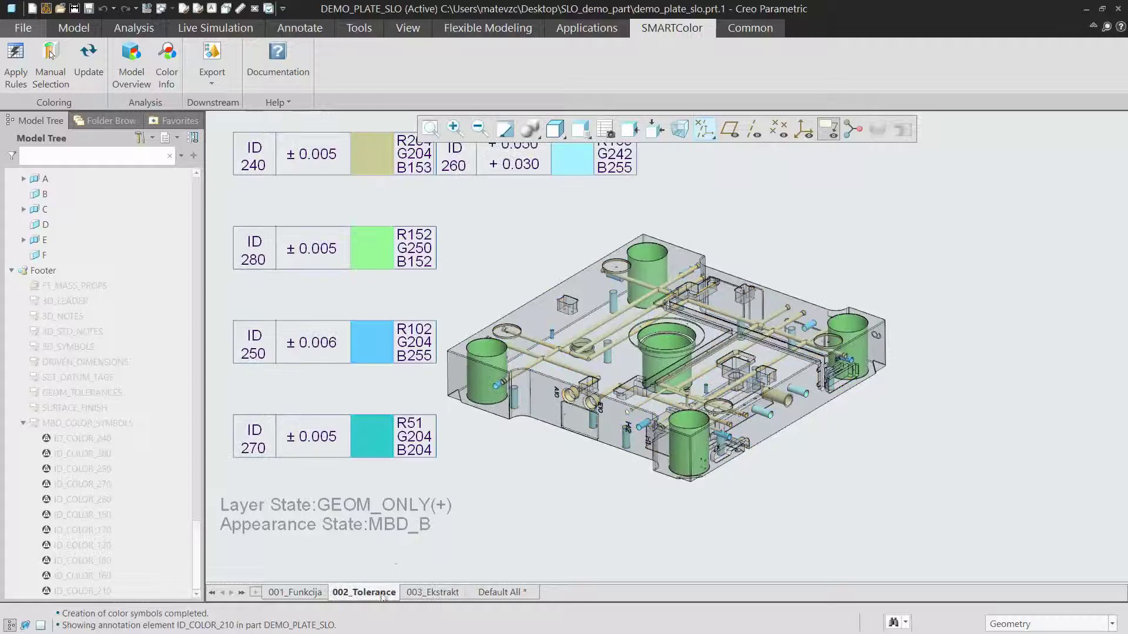
click(365, 157)
click(376, 260)
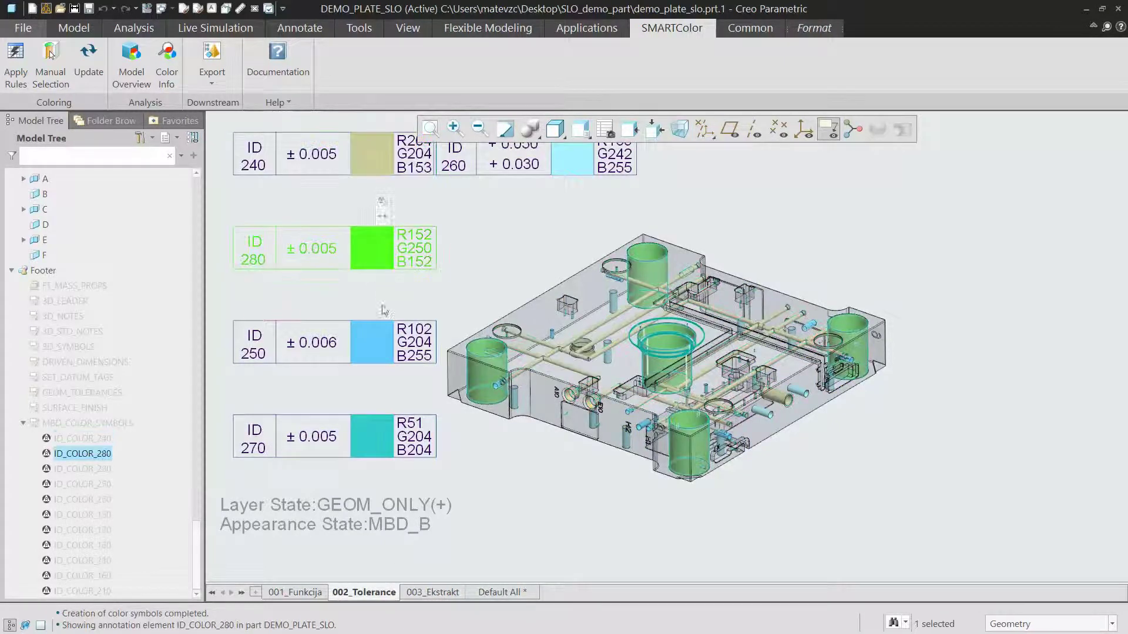
click(386, 340)
click(395, 435)
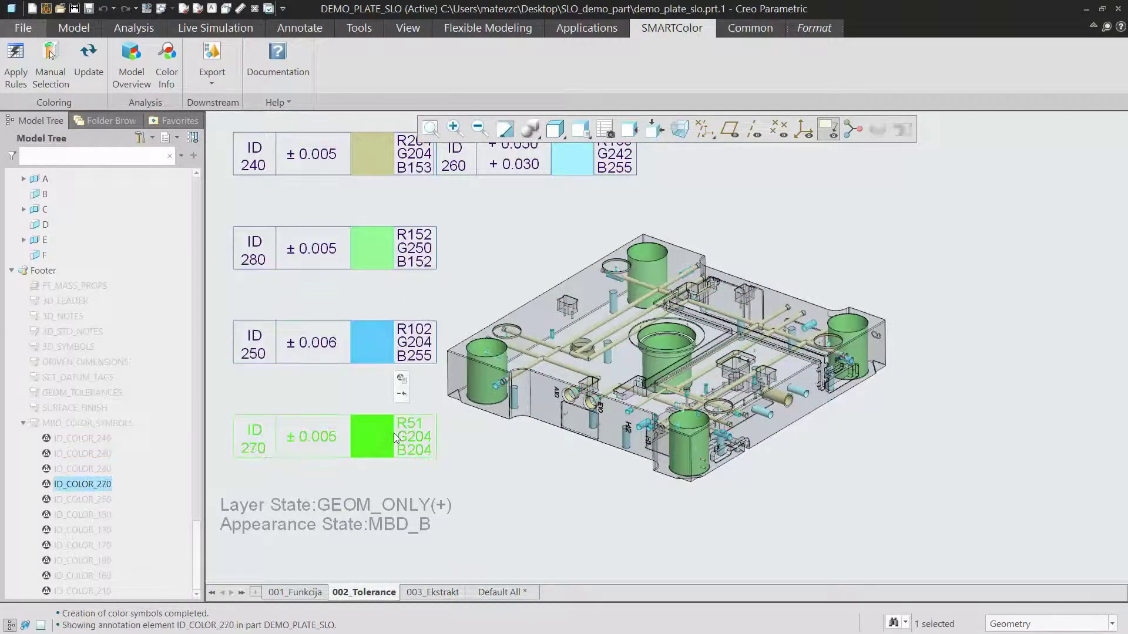
ctrl+middle_drag(662, 352, 662, 471)
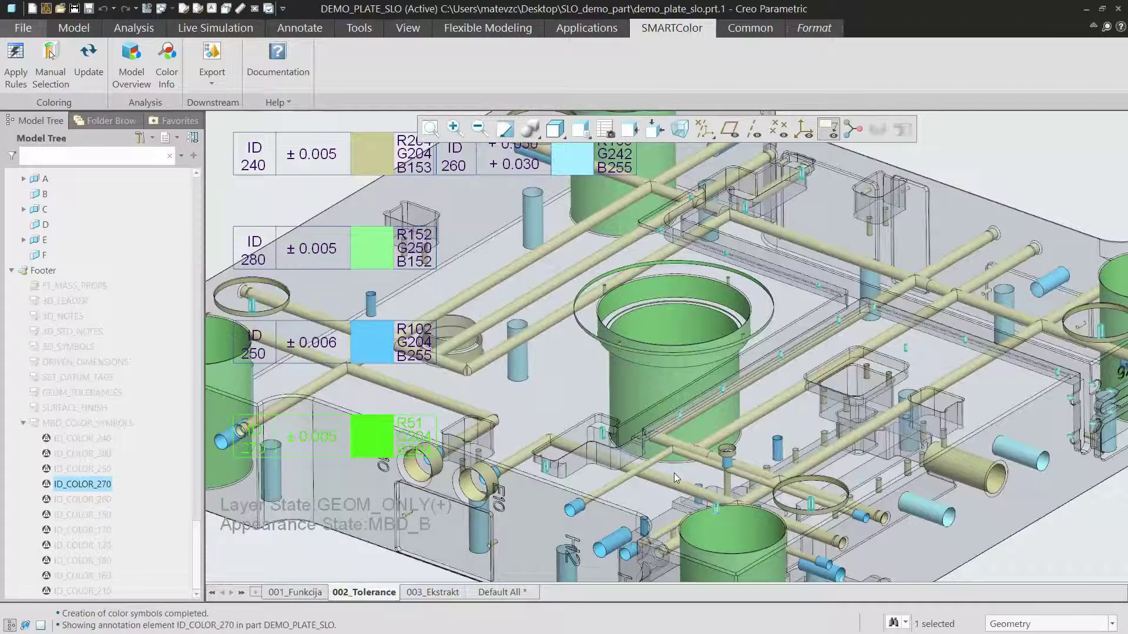
- Highlight the surfaces linked to the ID 260 color symbol with the plate clear of the legend
click(571, 176)
scroll(560, 206, up, 3)
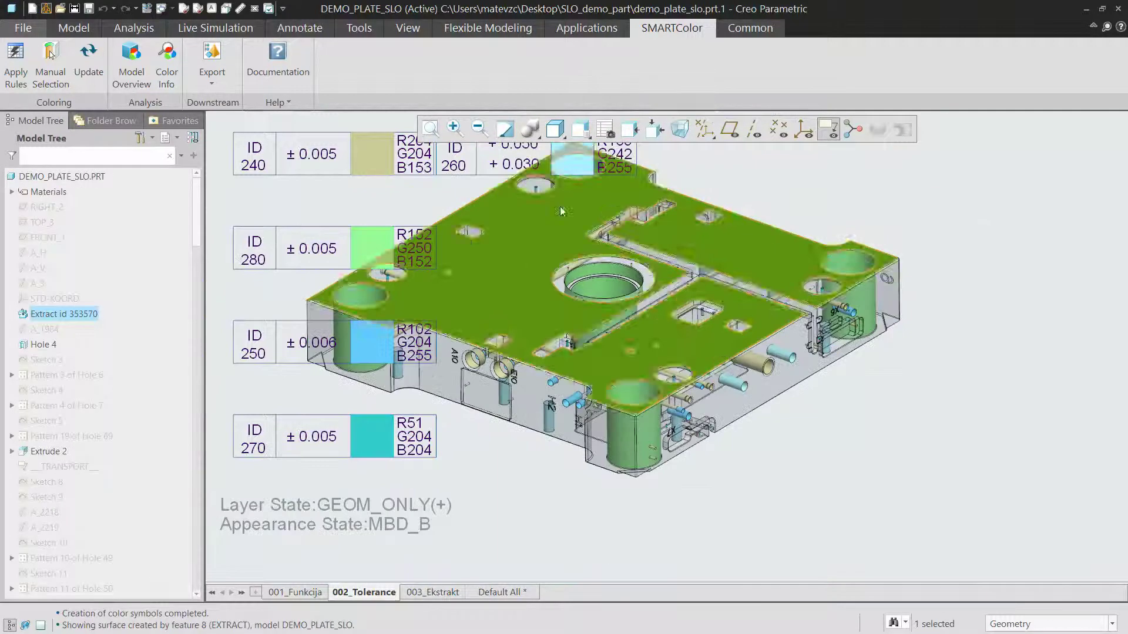
click(770, 161)
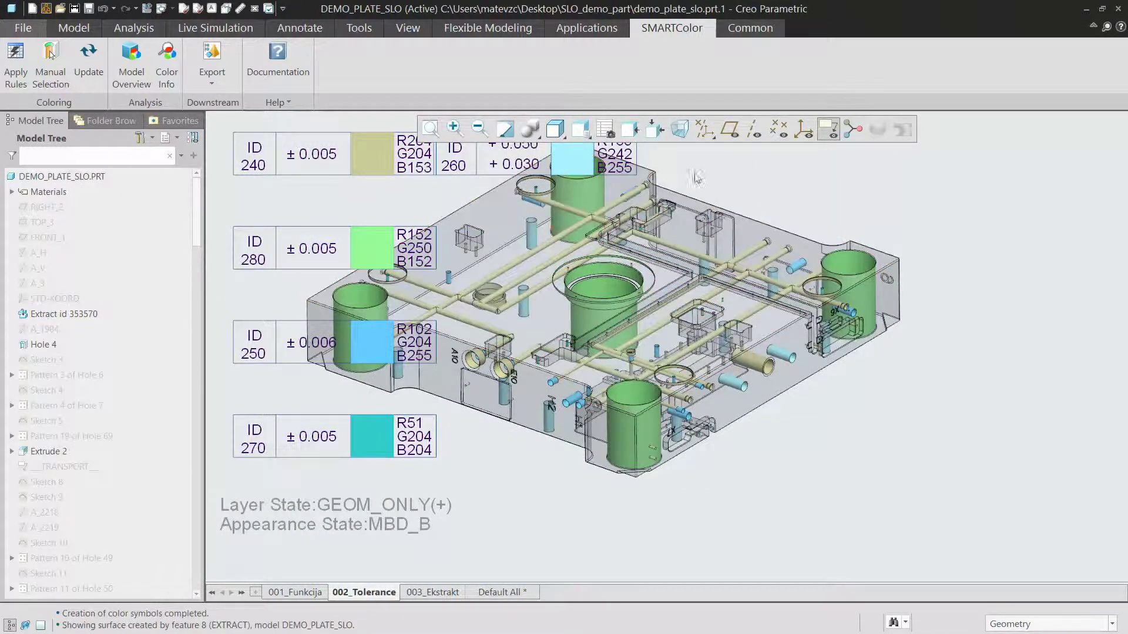
shift+middle_drag(578, 154, 775, 235)
click(579, 161)
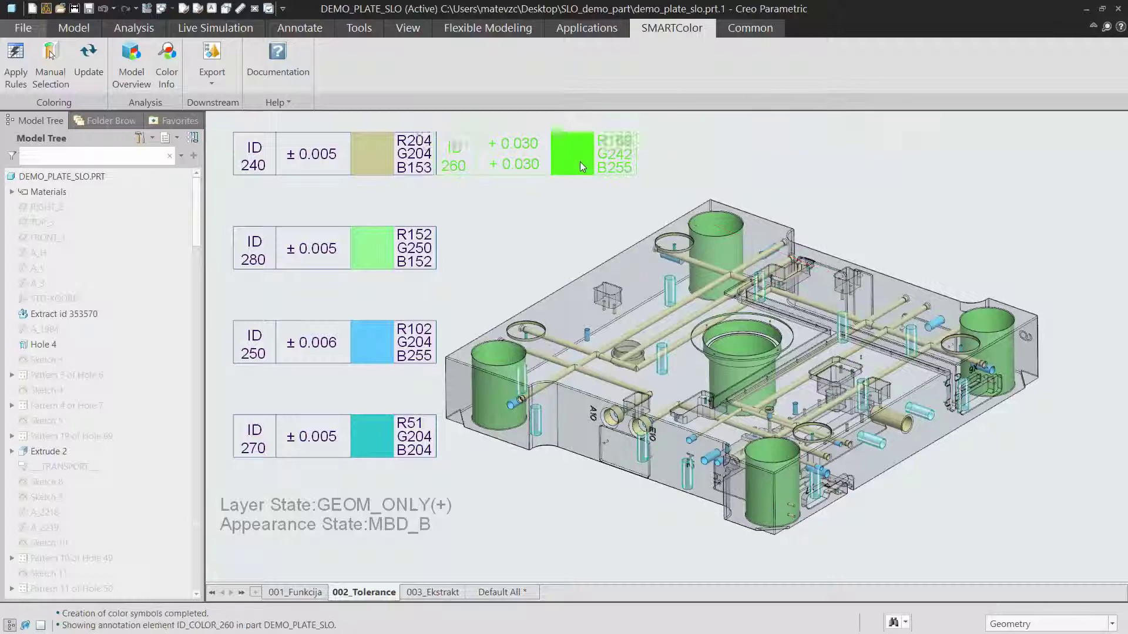
- Show the 001_Funkcija state and highlight the surfaces of the Hladilni kanal, Usmerjevalni čep and Hidravlični vod symbols in turn
click(305, 592)
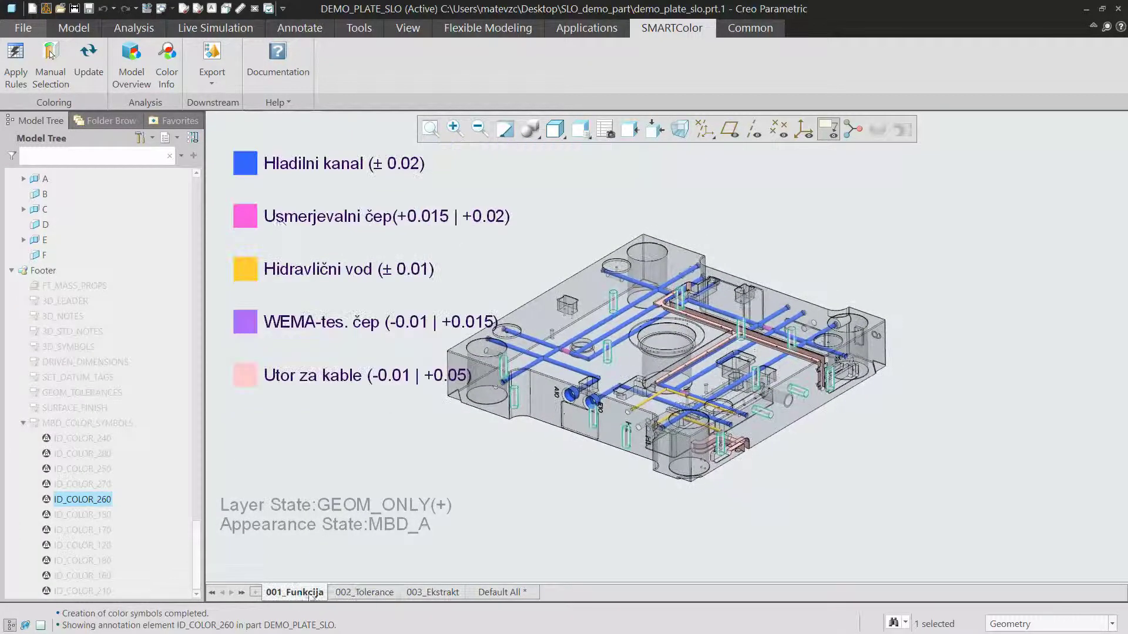
click(249, 166)
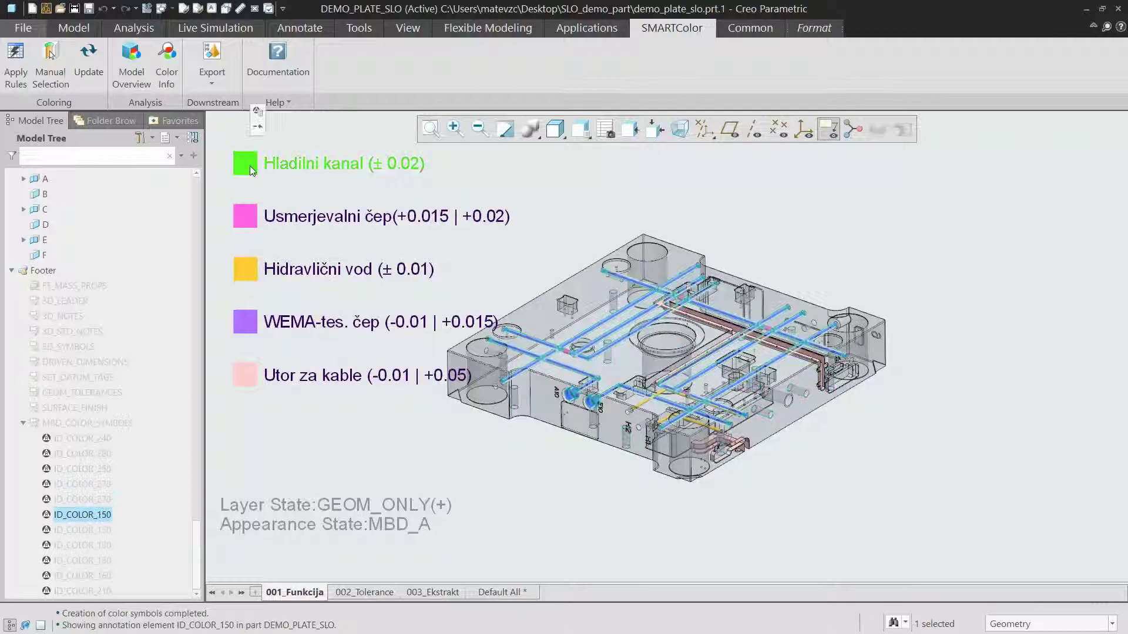
click(253, 226)
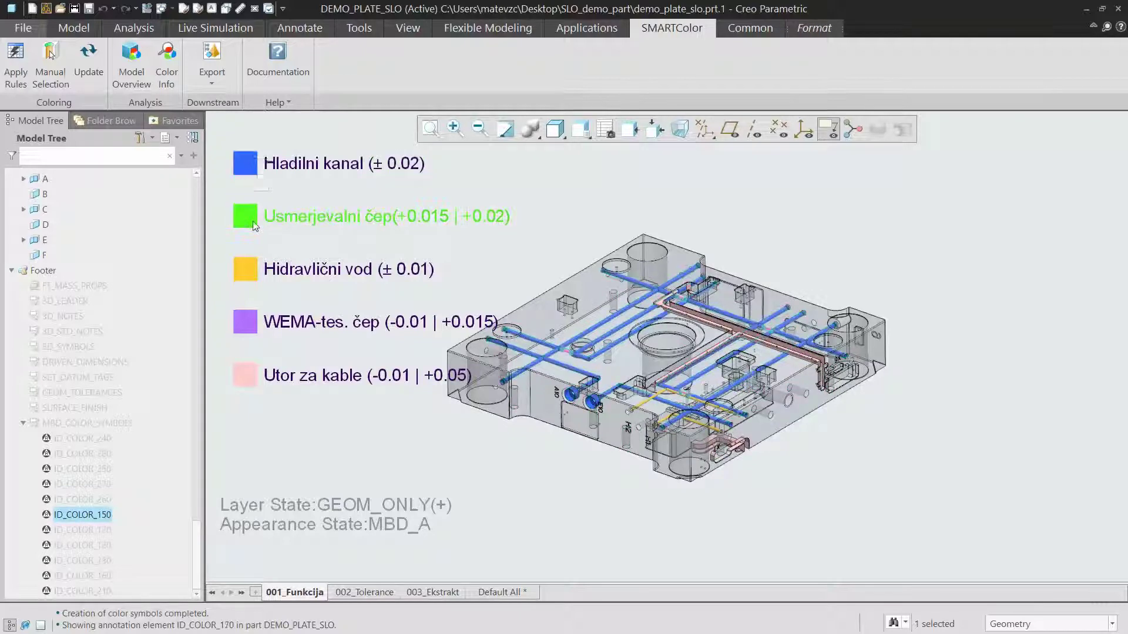
click(247, 269)
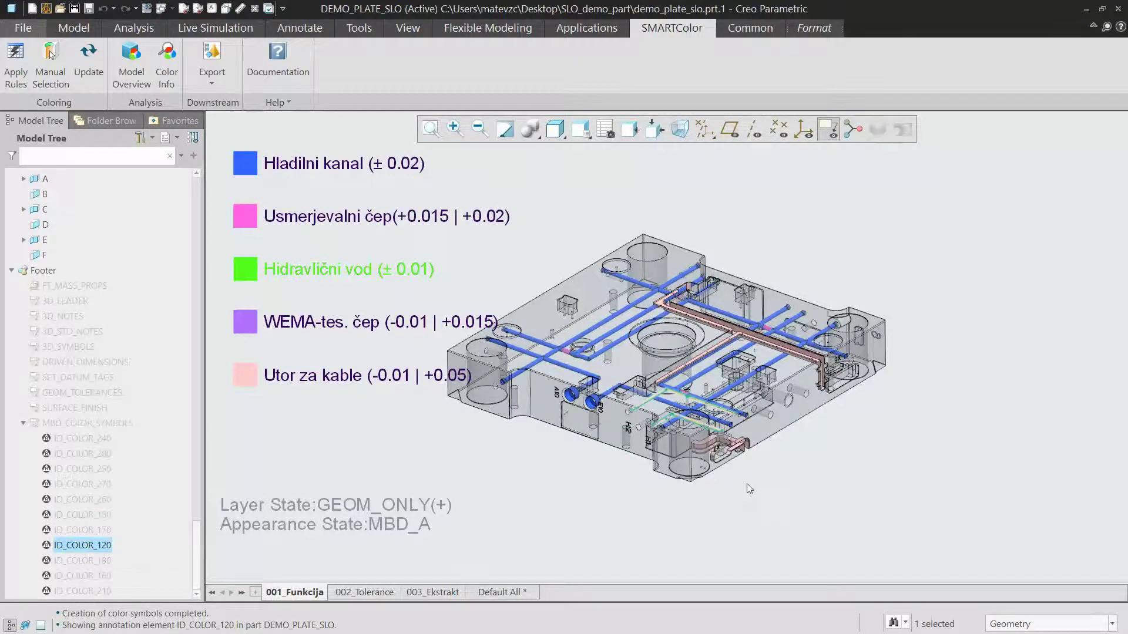
ctrl+middle_drag(746, 484, 749, 612)
shift+middle_drag(647, 383, 871, 460)
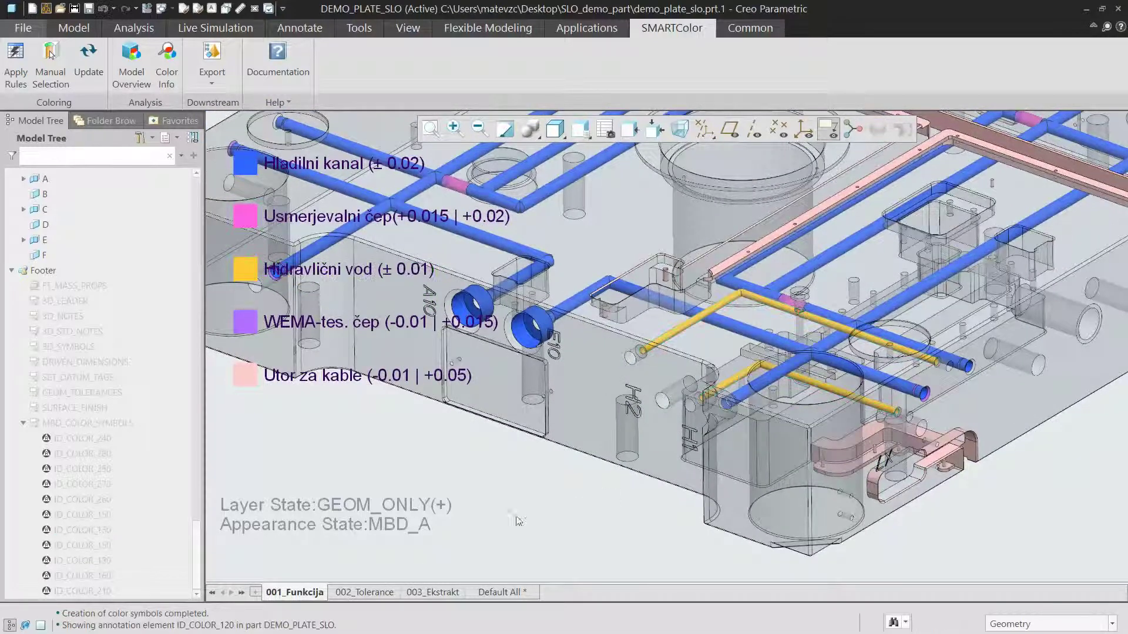
- Return to the 002_Tolerance state and view the color information of a light-blue threaded hole in the plate's side
click(379, 593)
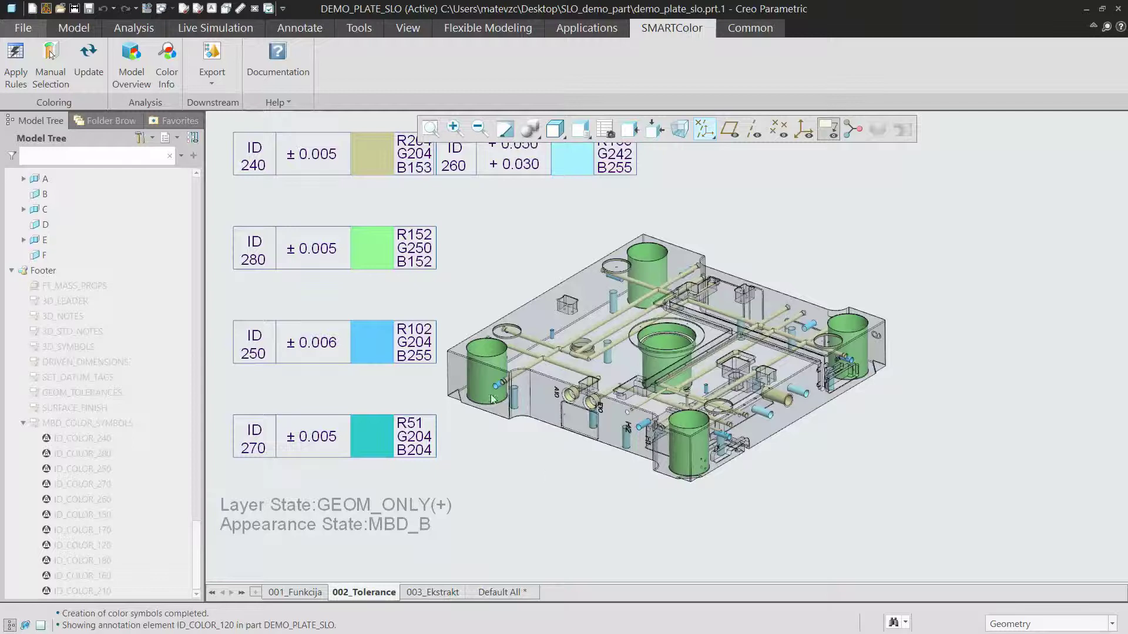
click(167, 59)
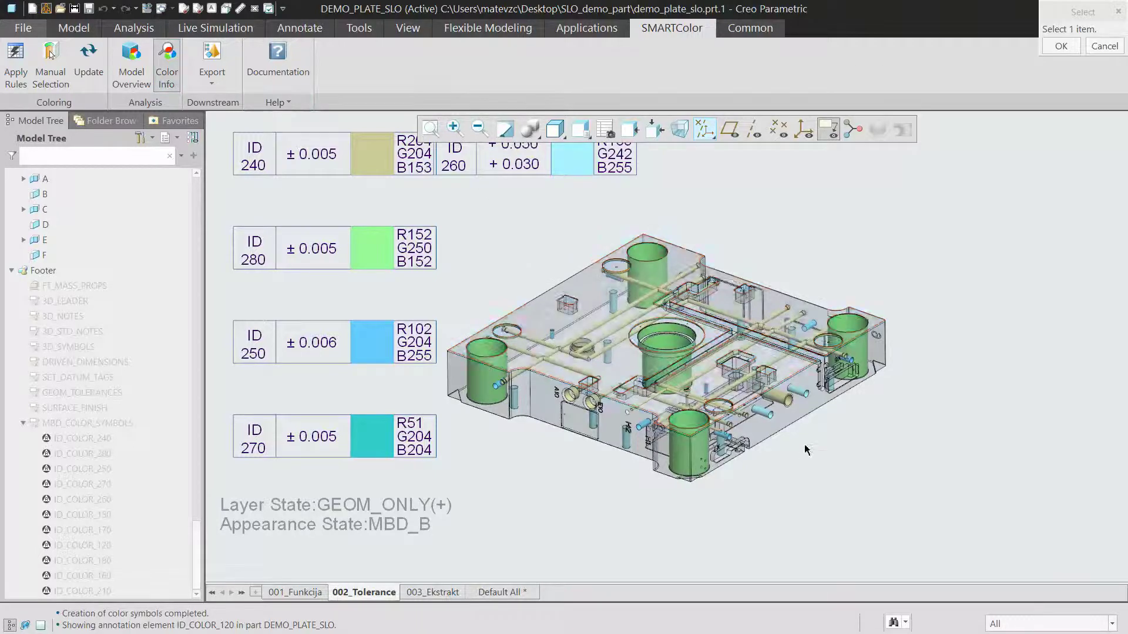
ctrl+middle_drag(801, 446, 805, 493)
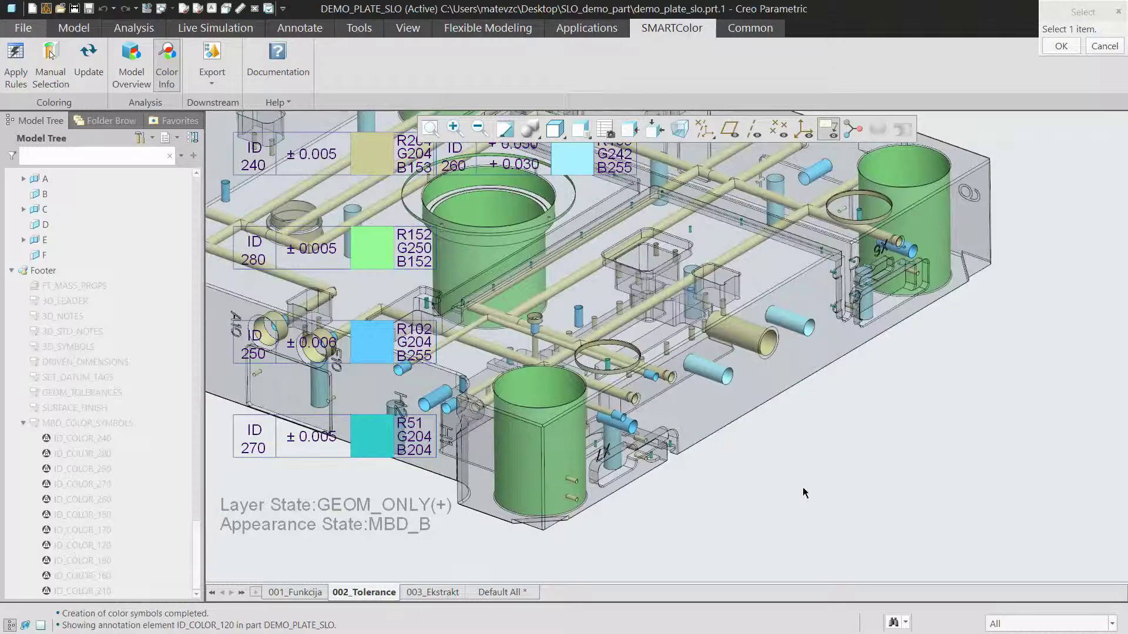
click(726, 383)
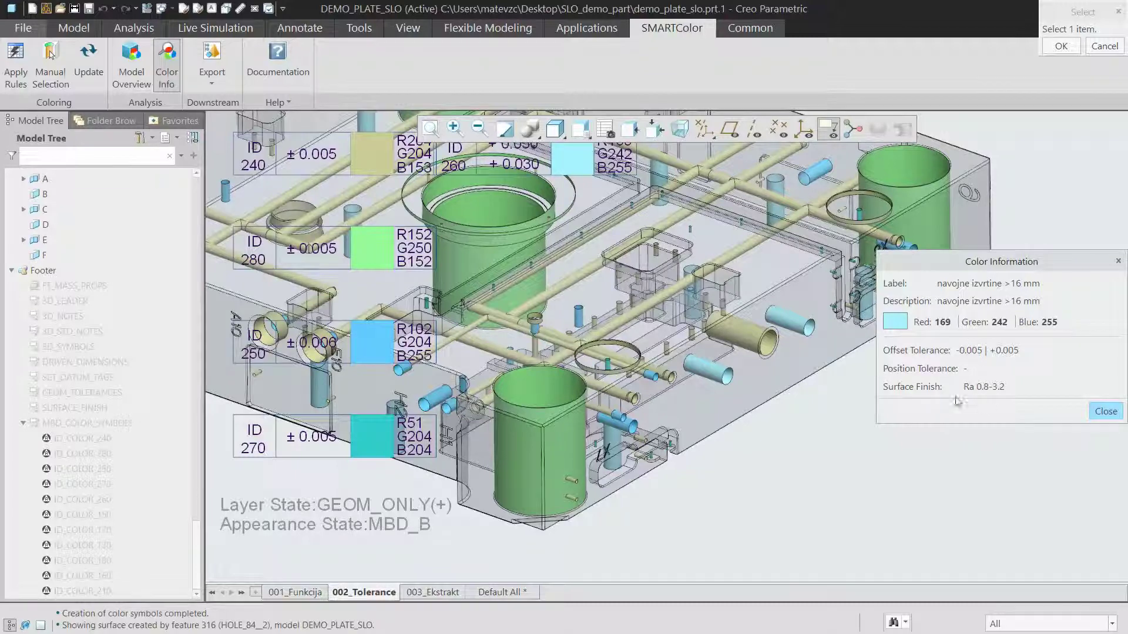
click(1105, 412)
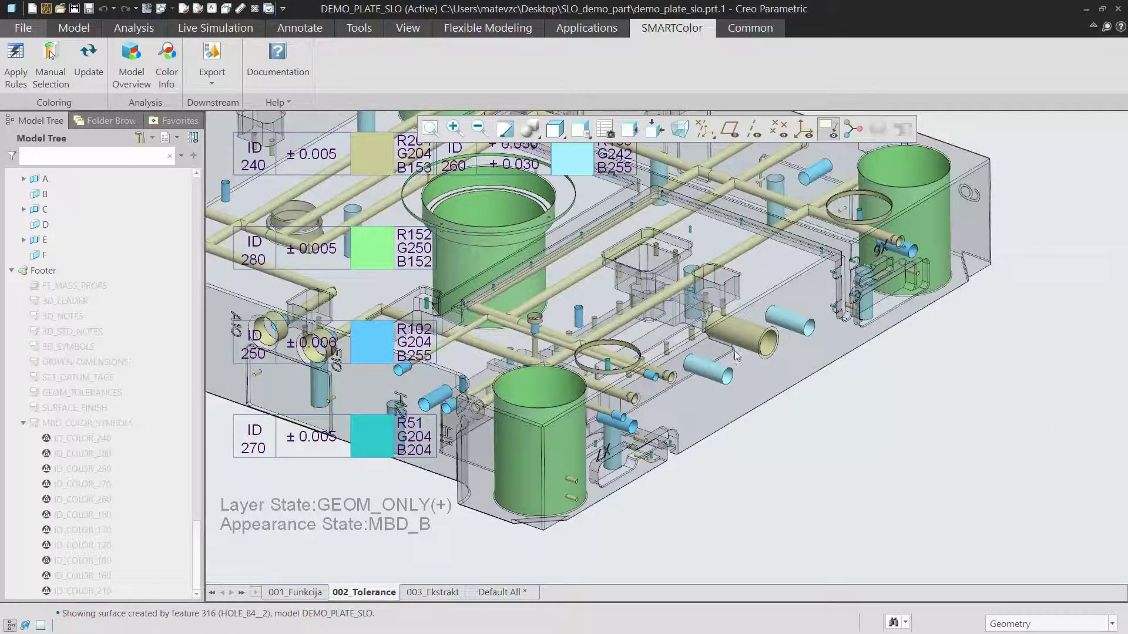
- In the Tolerance model overview, select all Izvrtine vodil surfaces, reset their color, and close the color application
click(132, 62)
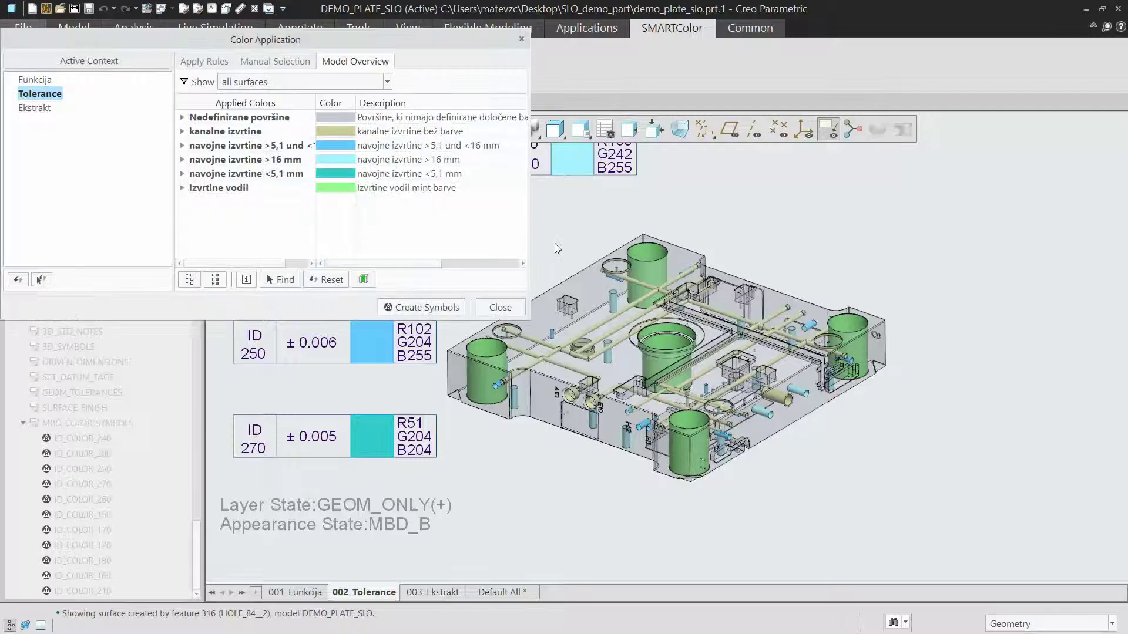
click(241, 189)
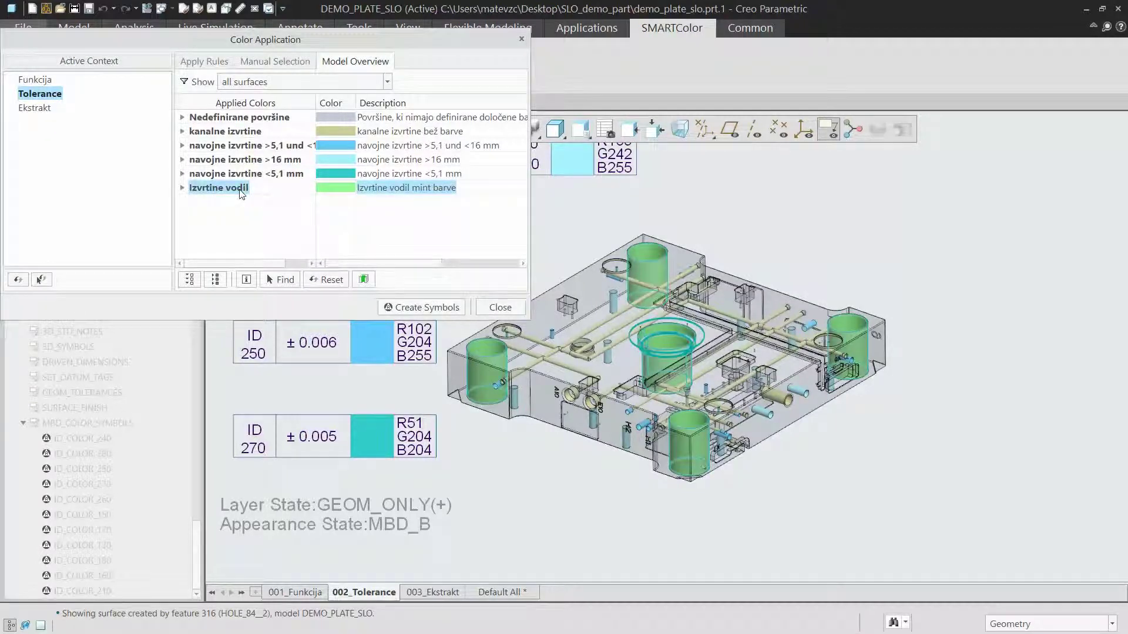
click(364, 280)
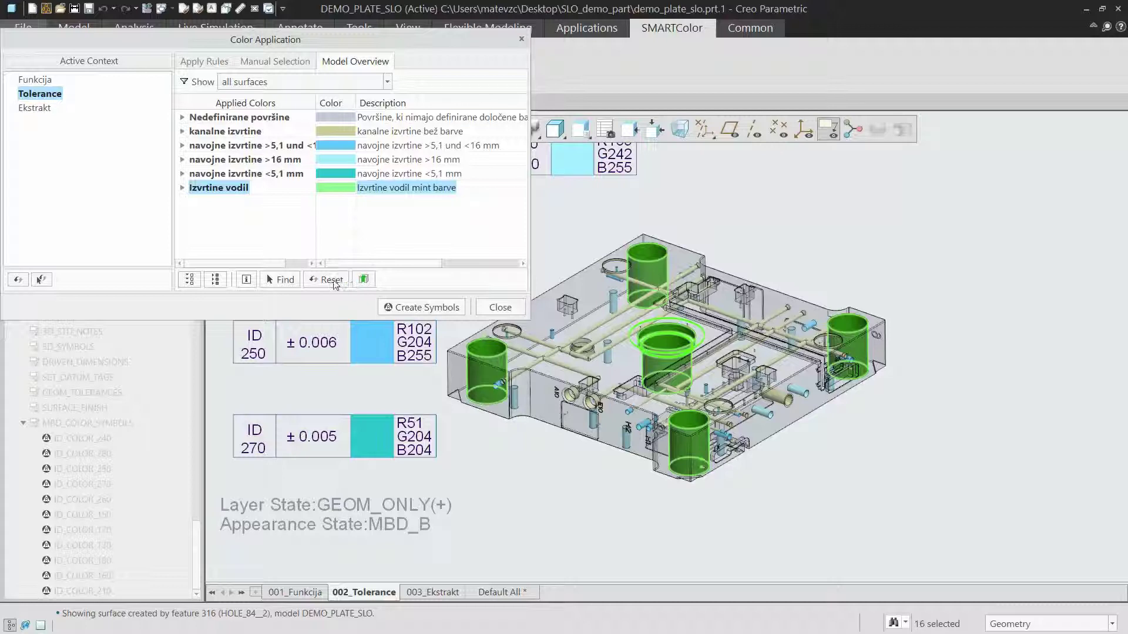
click(333, 281)
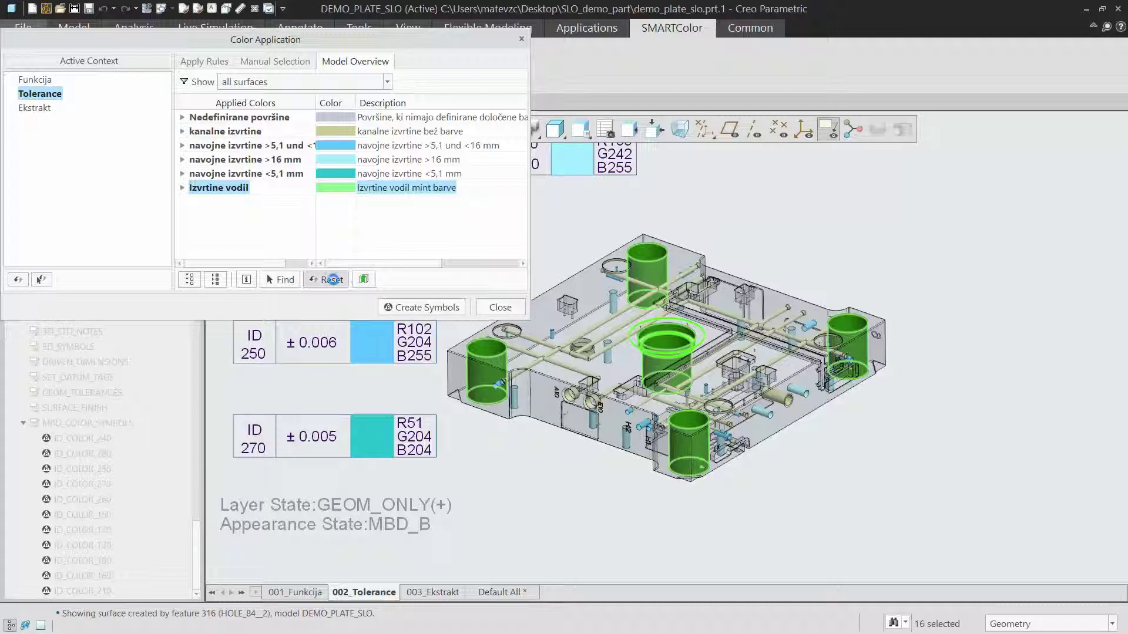
click(500, 308)
click(513, 245)
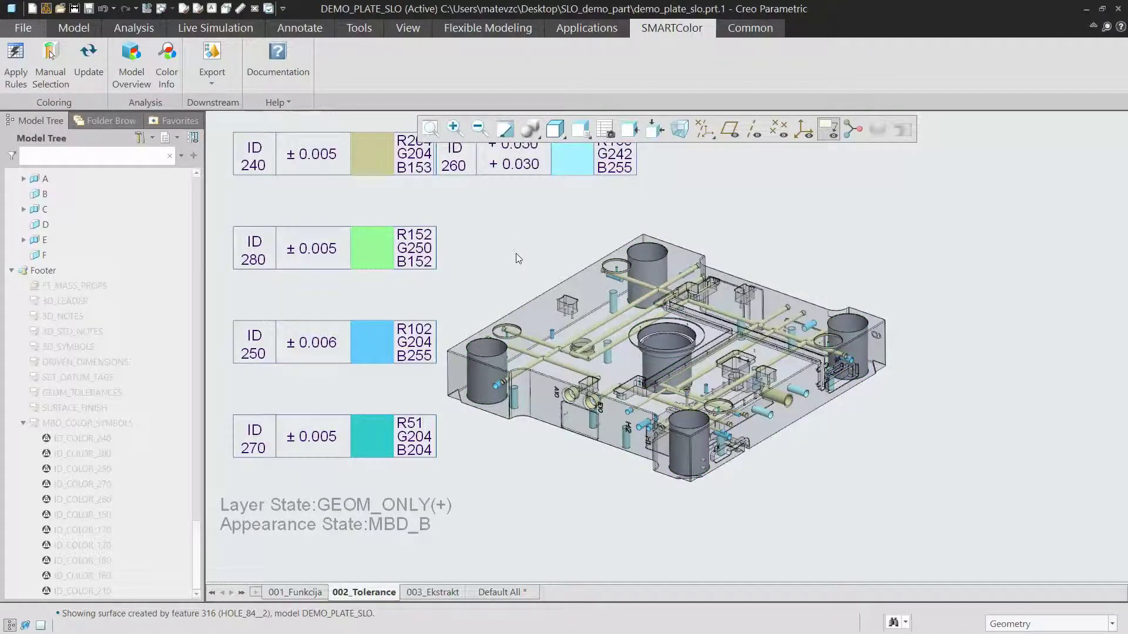
shift+middle_drag(518, 258, 615, 264)
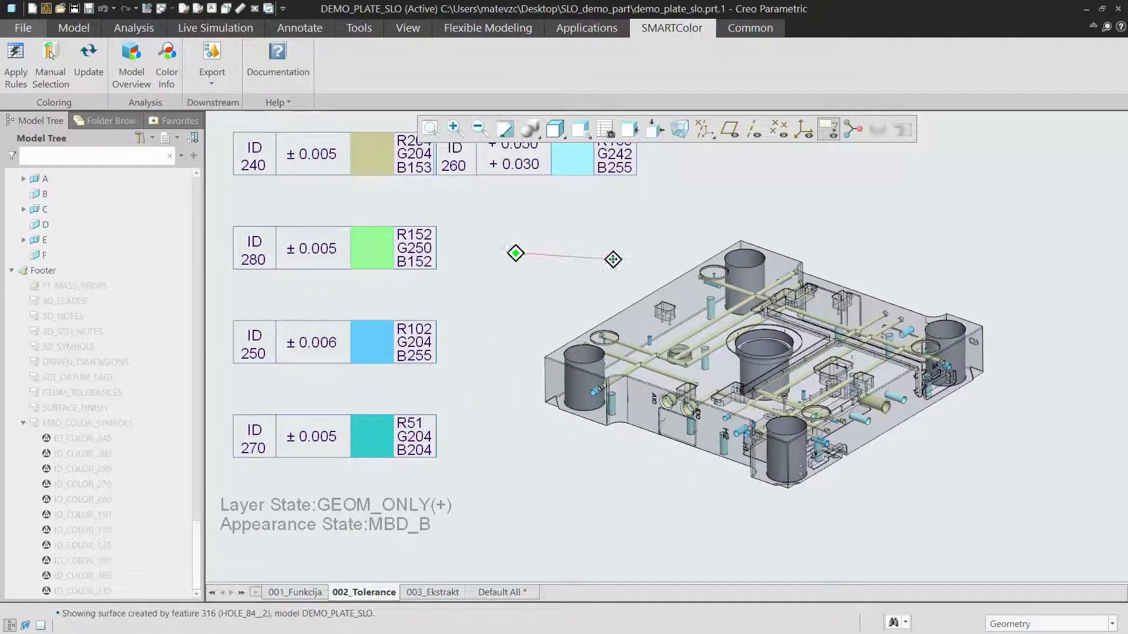
- Update the model's appearances and color symbols, and open manual color selection in the Tolerance context with the VDA category
click(89, 56)
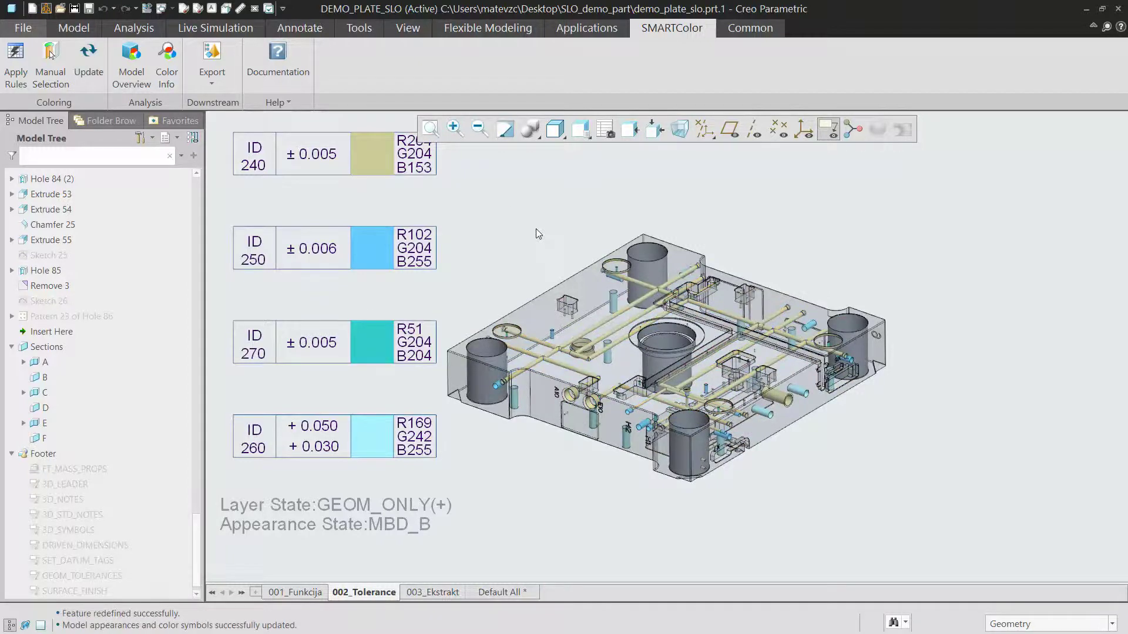
click(51, 61)
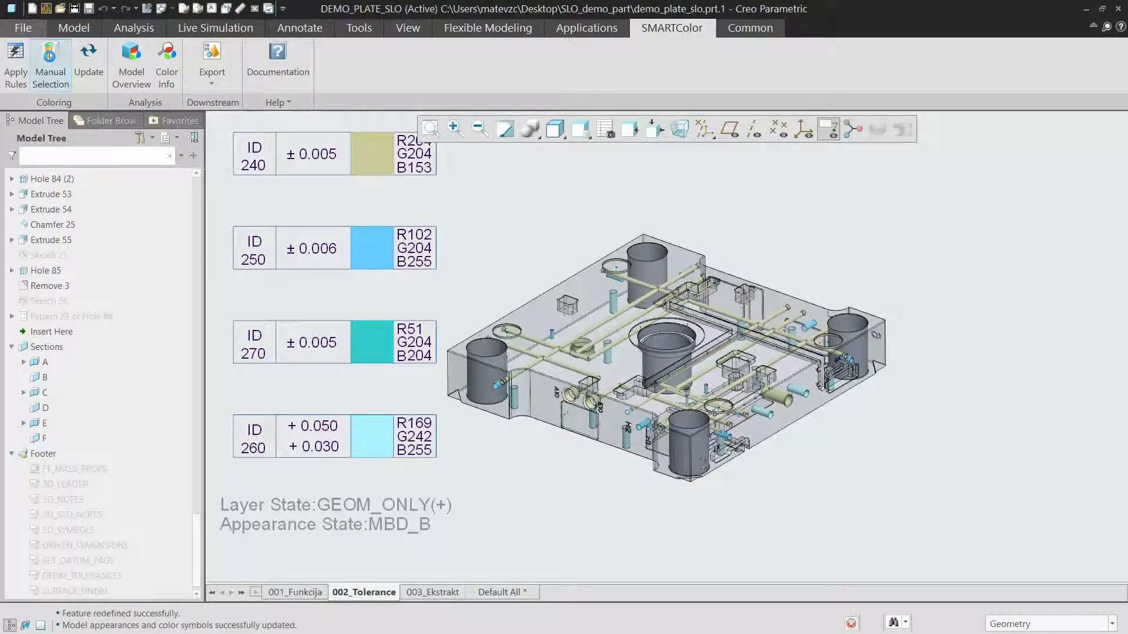
click(46, 80)
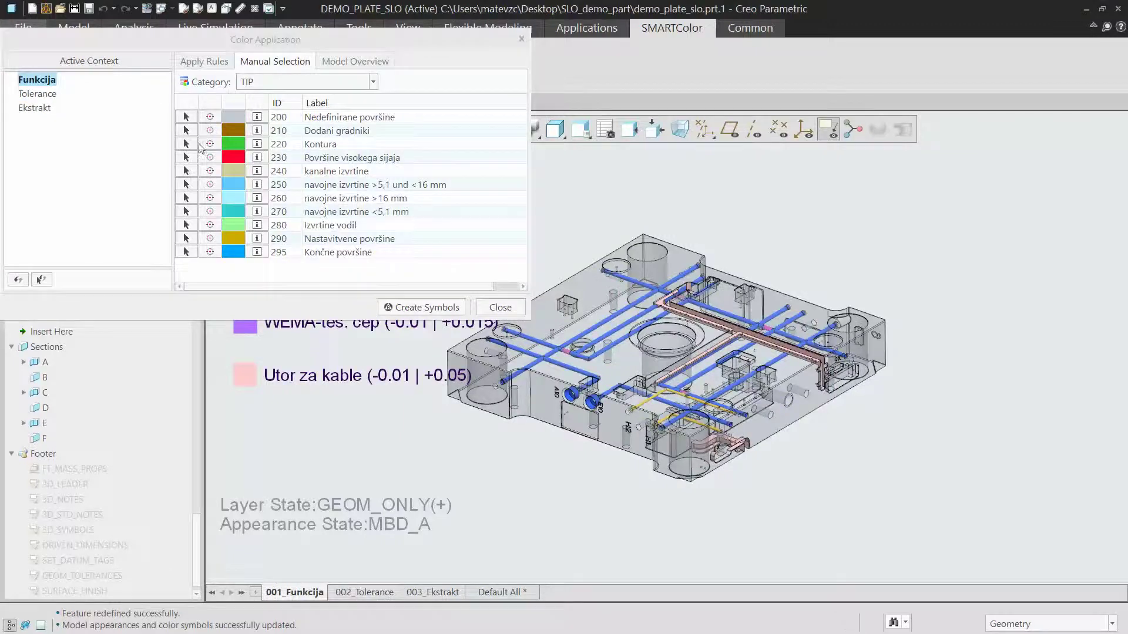
click(37, 94)
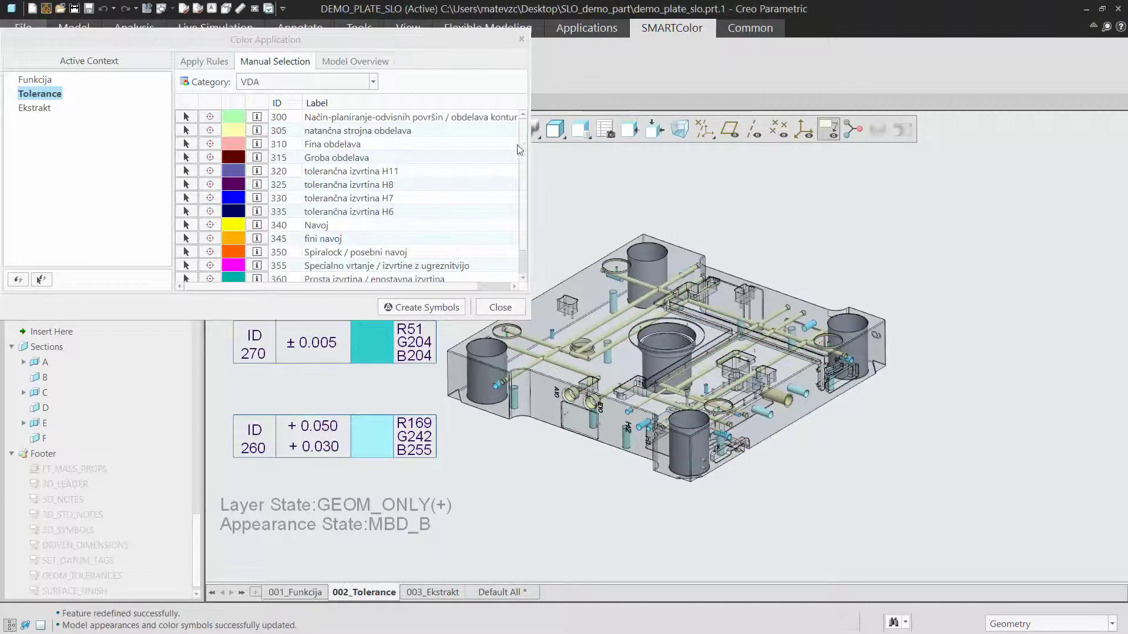
scroll(523, 143, down, 2)
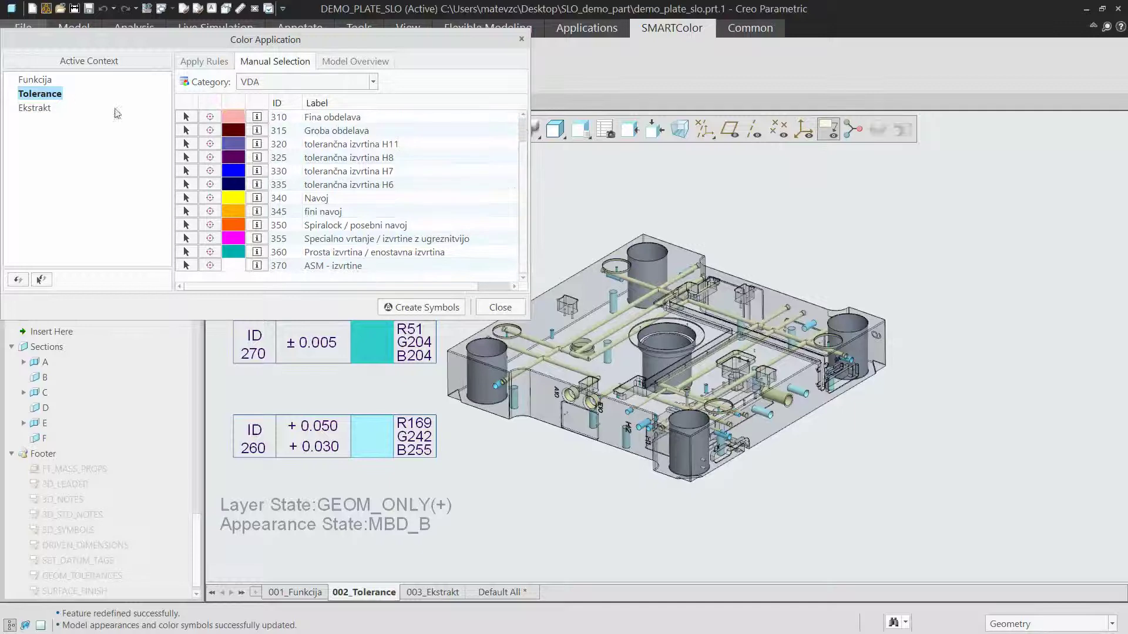
click(35, 108)
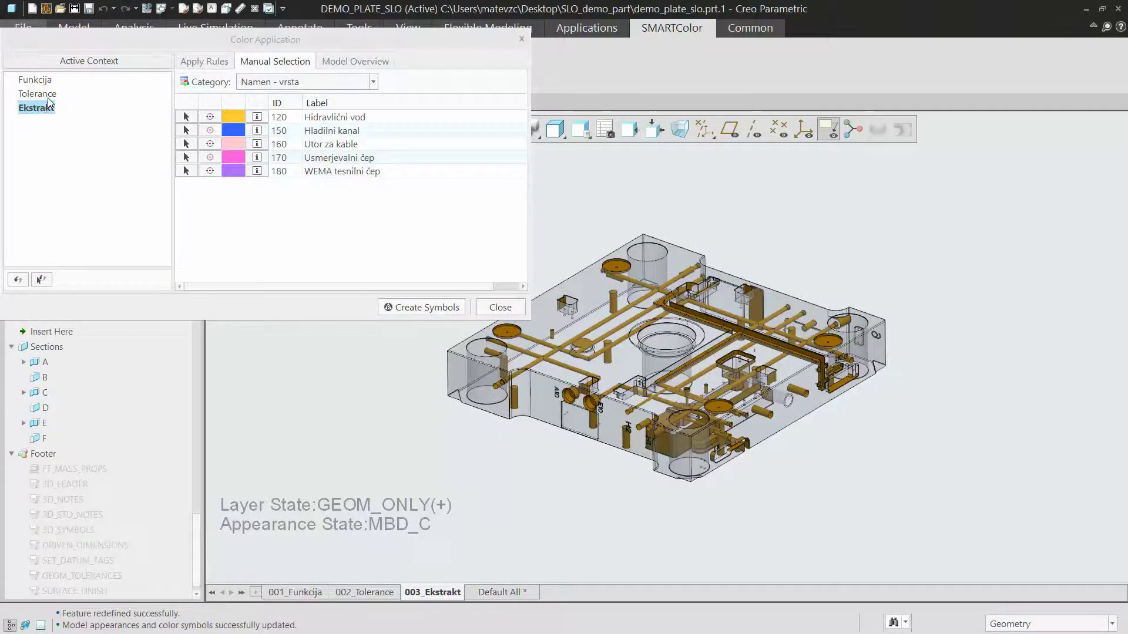
click(43, 94)
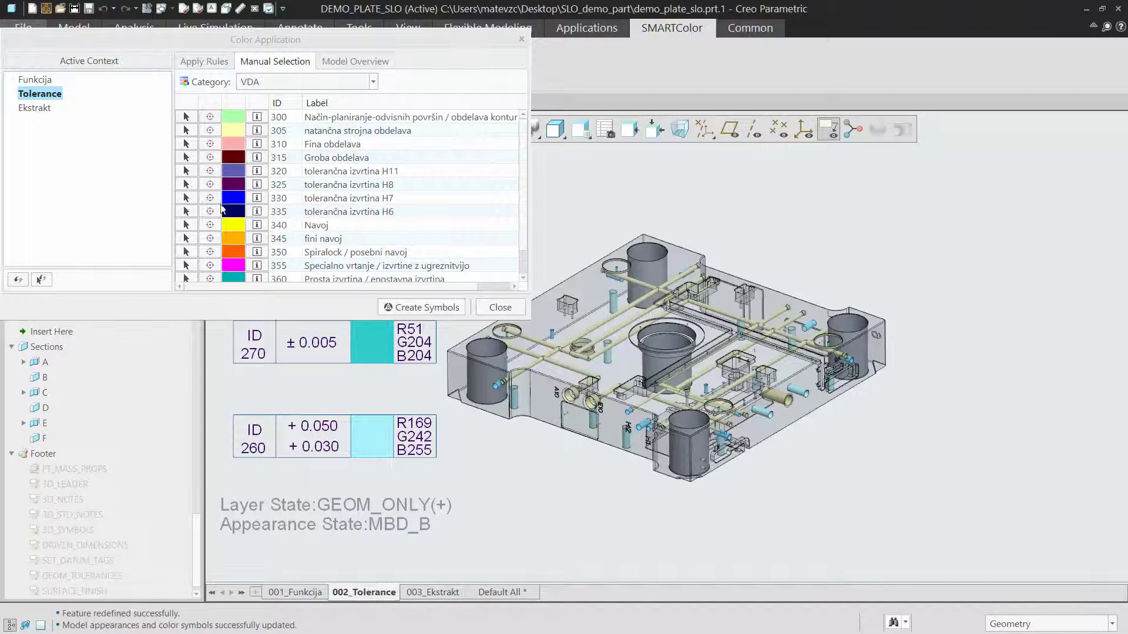
- Assign the tolerančna izvrtina H7 color (ID 330) to the four large corner bores and close the color application
click(186, 198)
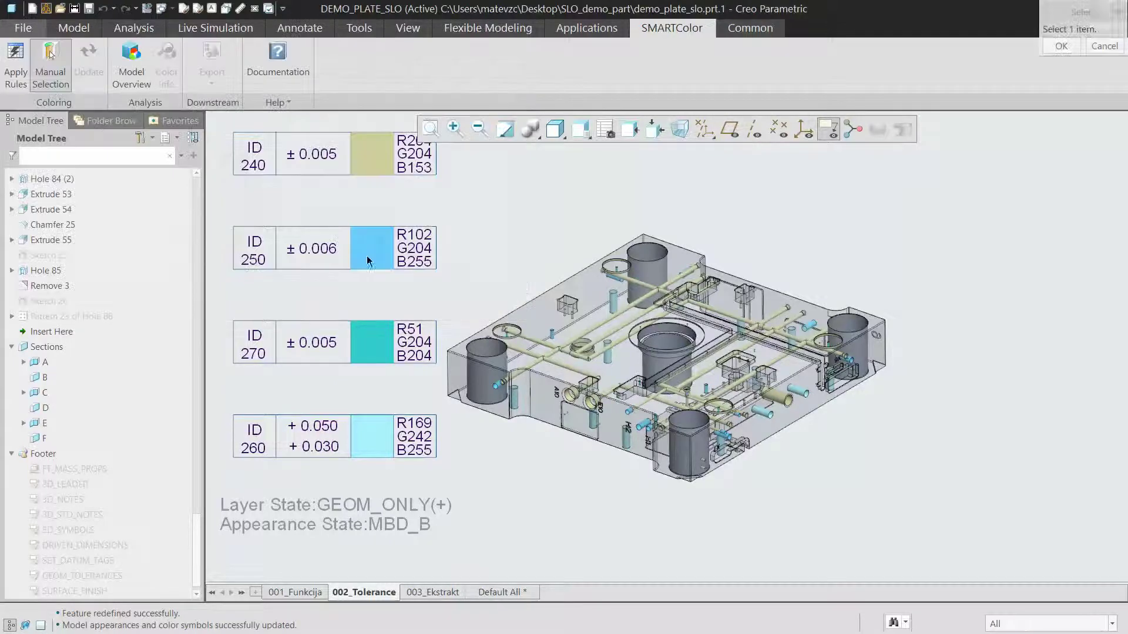
click(487, 370)
click(658, 253)
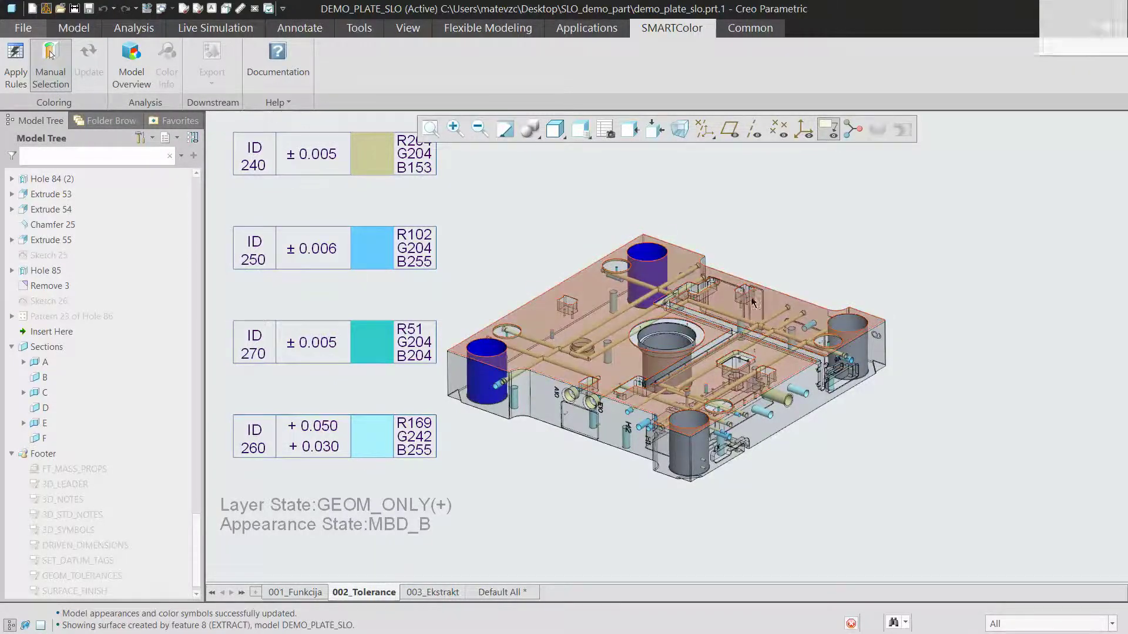
click(840, 330)
click(685, 420)
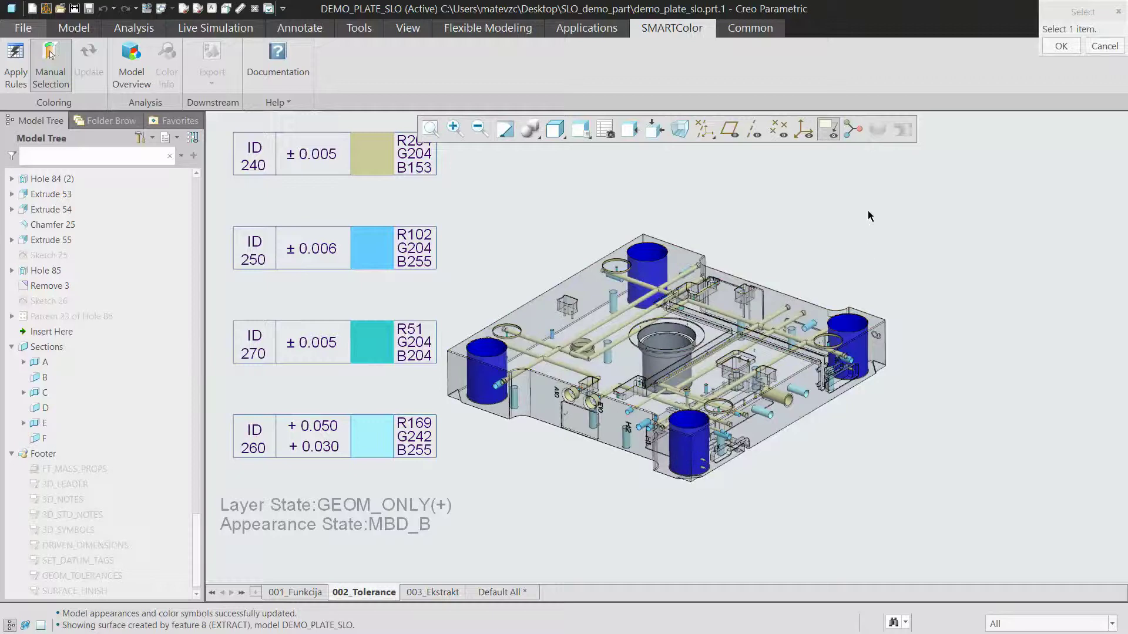
middle_click(866, 206)
click(500, 307)
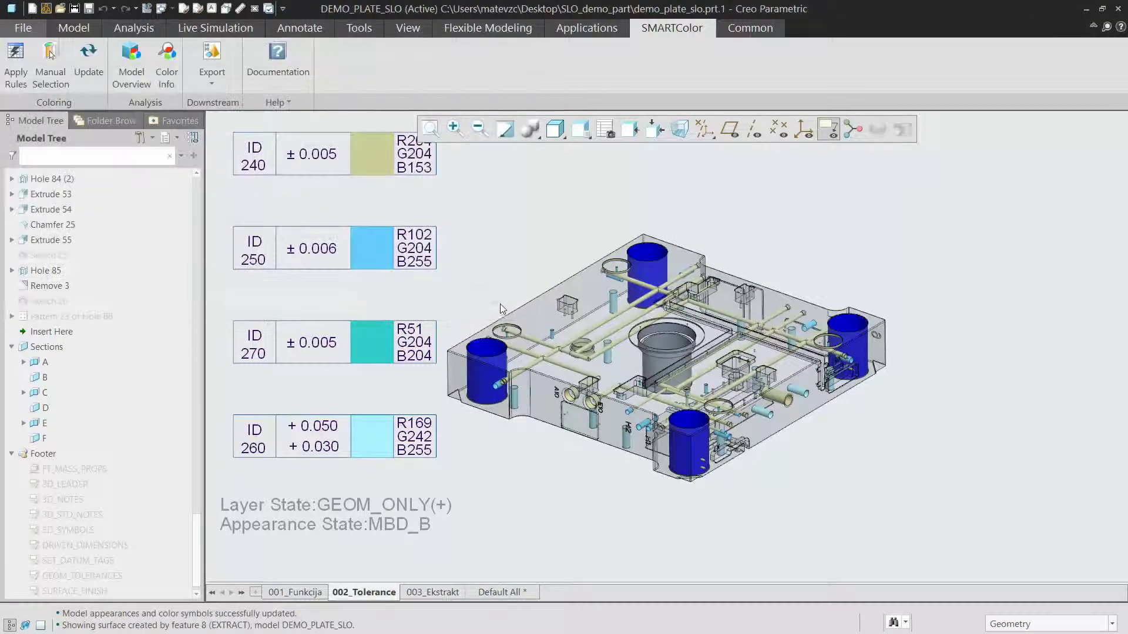
- Export the colored plate as the Creo View file prikaz.pvz in the SLO_demo_part folder
shift+middle_drag(512, 303, 633, 288)
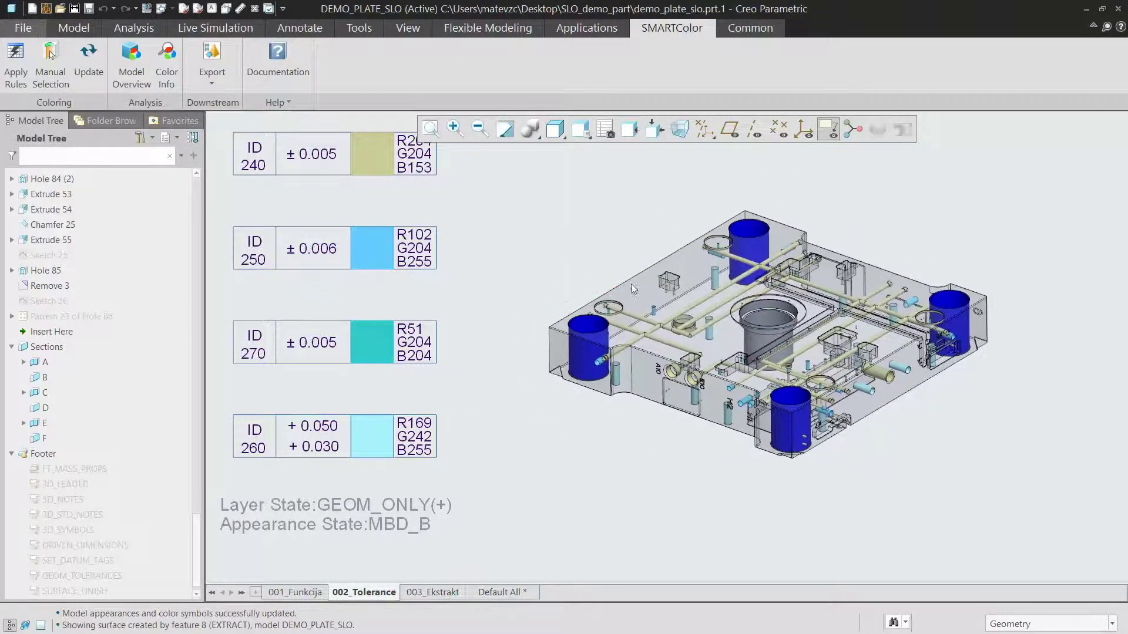
click(213, 82)
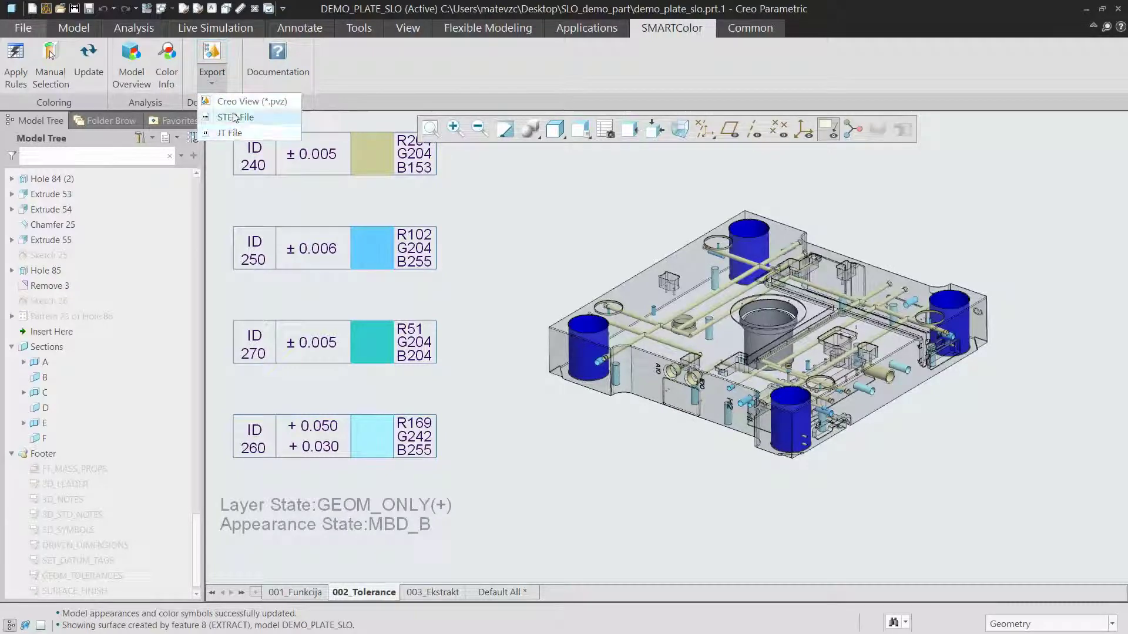
click(233, 102)
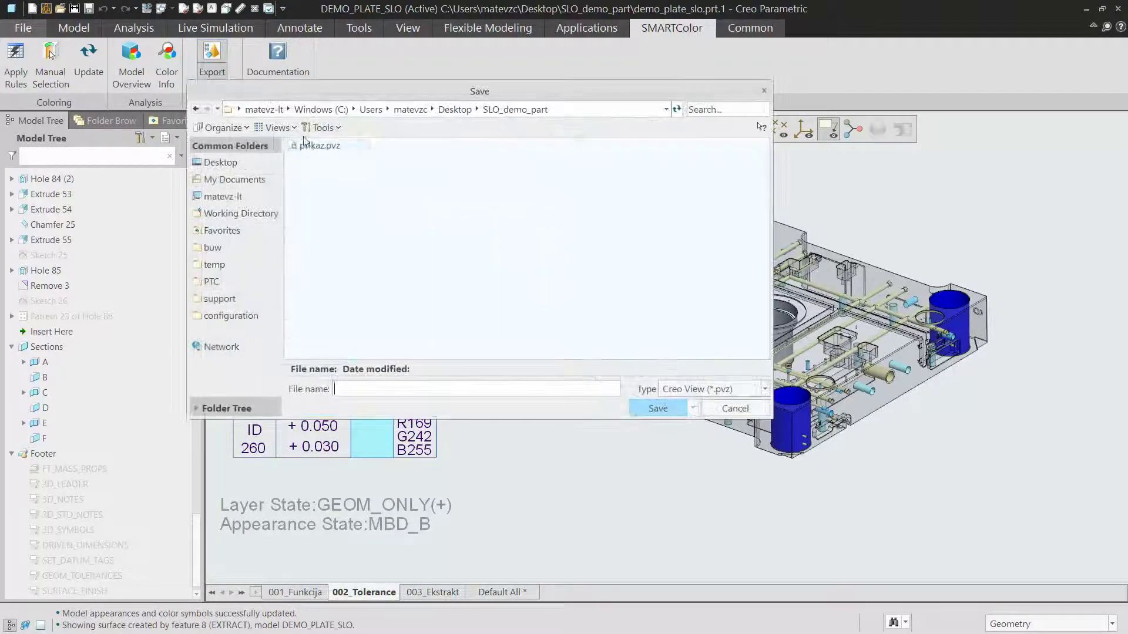
click(305, 145)
click(658, 408)
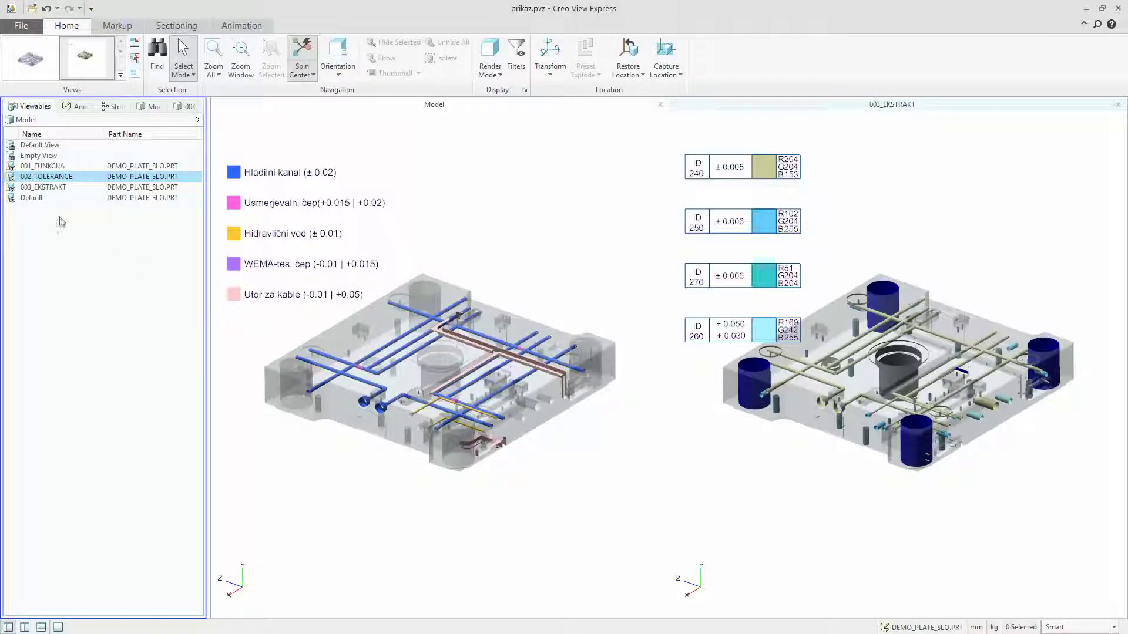
- In Creo View Express, highlight the Hladilni kanal, Usmerjevalni čep and Hidravlični vod surfaces in the Model view, and clear the selection
click(436, 247)
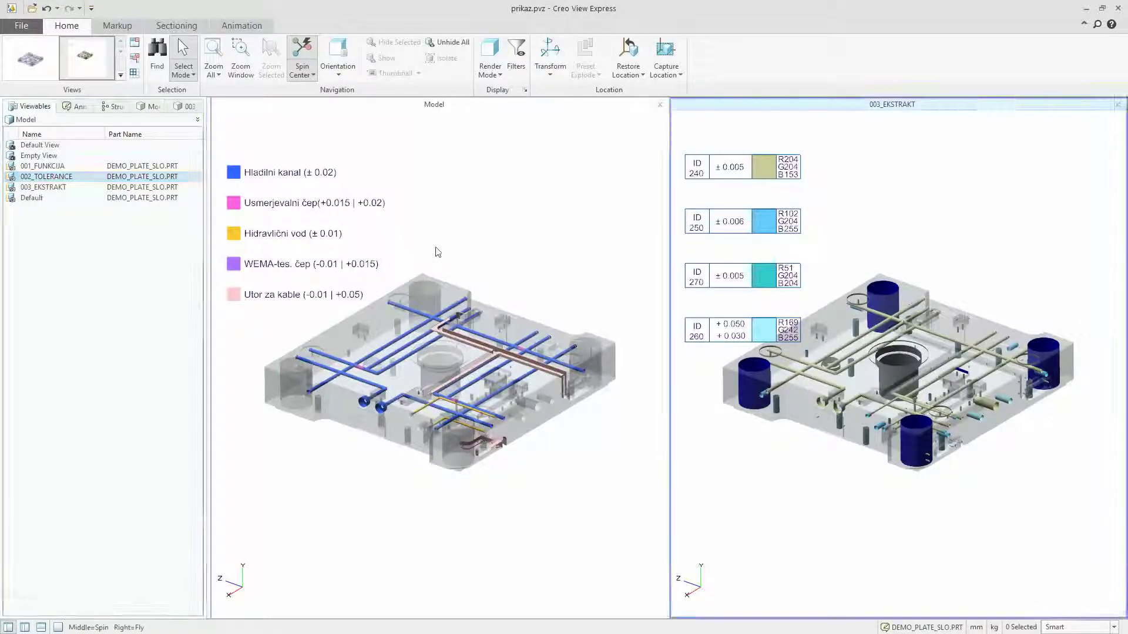
scroll(438, 329, down, 3)
middle_drag(439, 330, 364, 265)
click(233, 176)
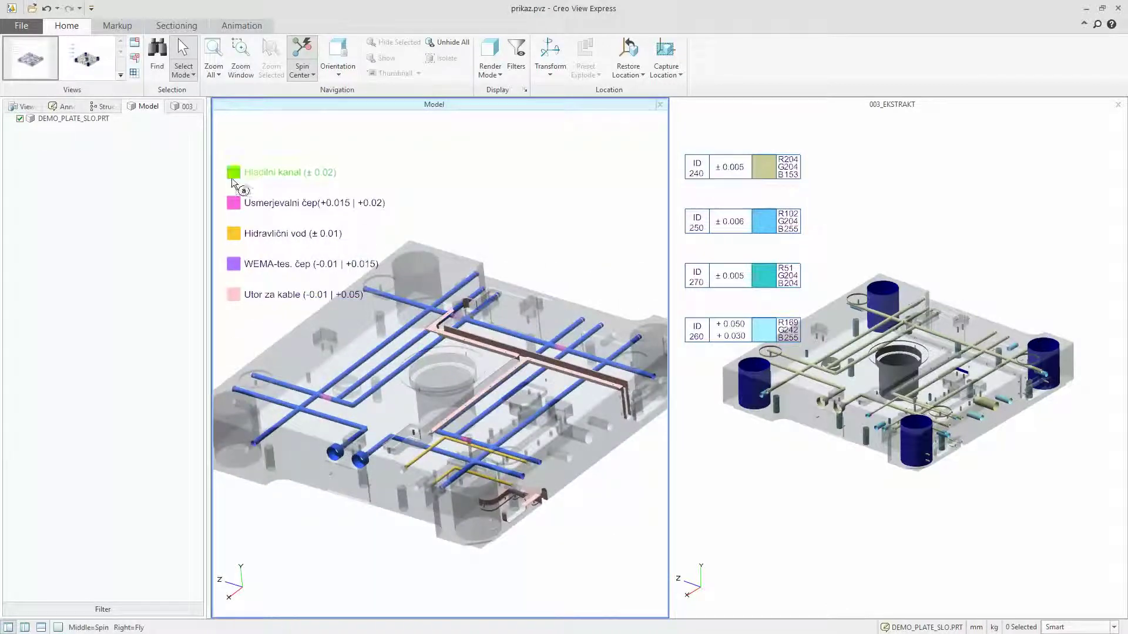
click(238, 205)
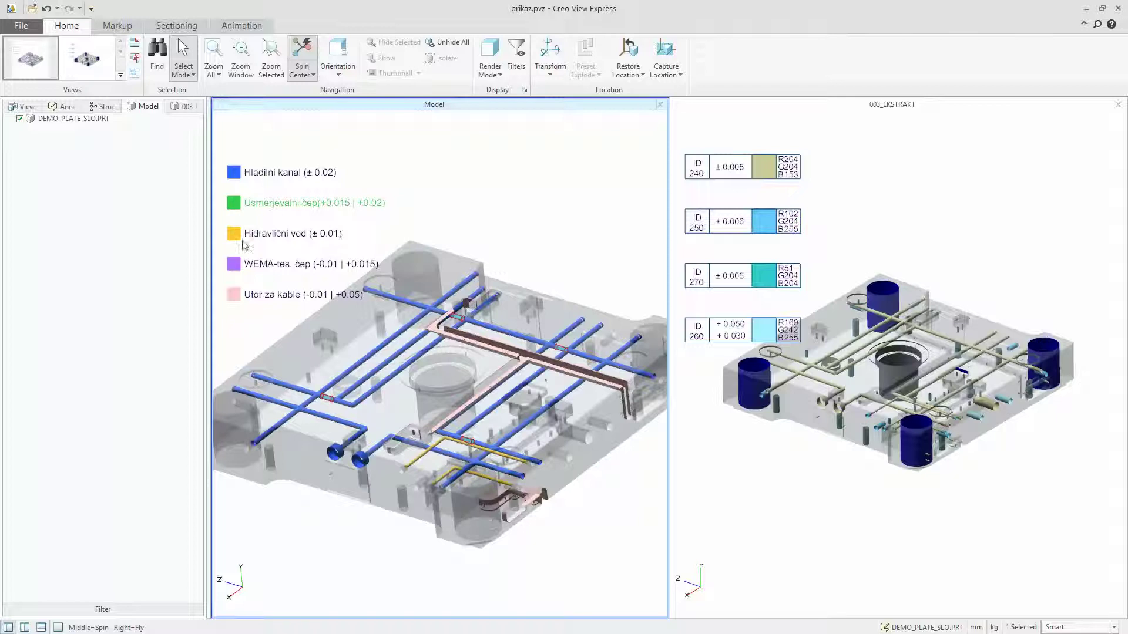
click(243, 240)
scroll(422, 462, up, 5)
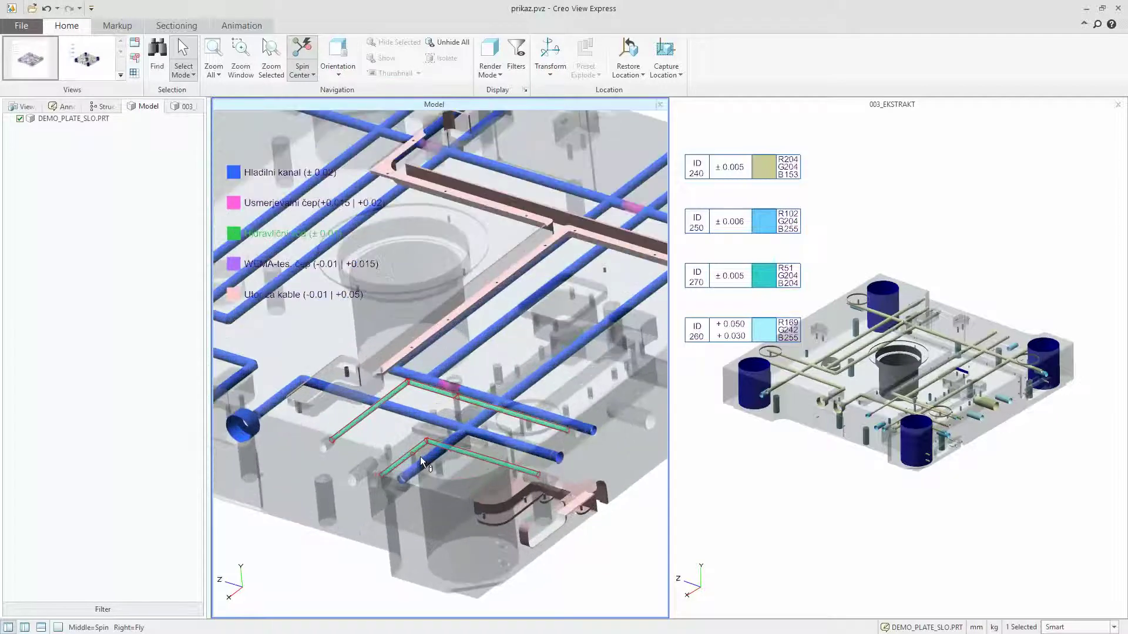
scroll(421, 462, down, 5)
mouse_move(422, 462)
middle_down()
mouse_move(421, 423)
mouse_move(418, 464)
middle_up()
click(591, 202)
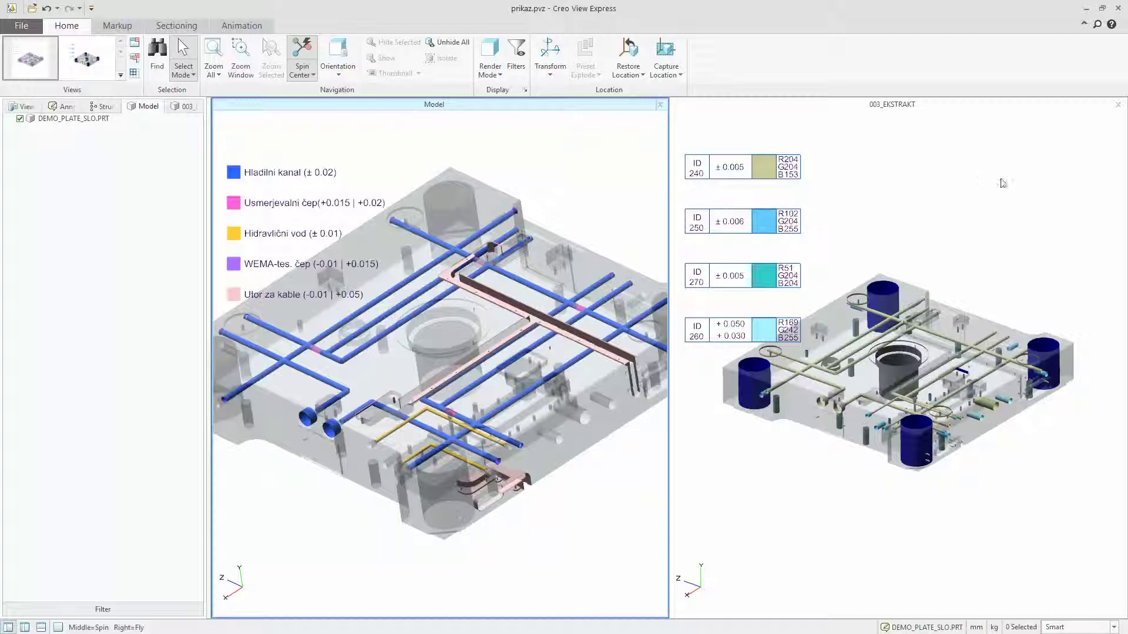
- Highlight the surfaces of the ID 240, 250, 270 and 260 color symbols in the tolerance view, and clear the selection
click(1003, 183)
click(765, 172)
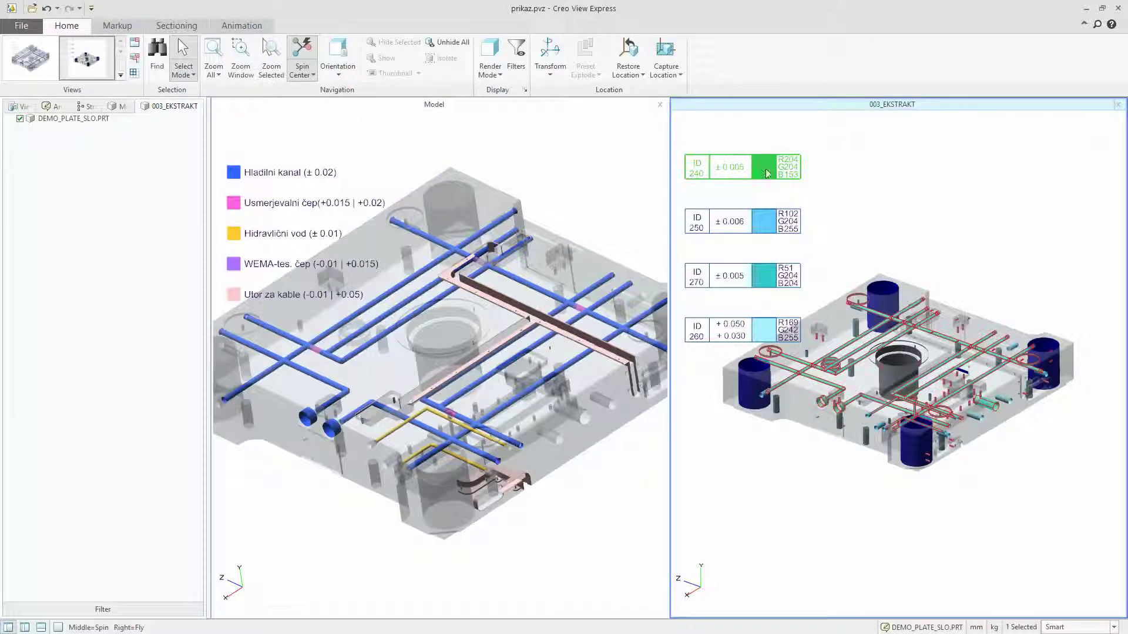
middle_drag(927, 329, 973, 399)
click(766, 223)
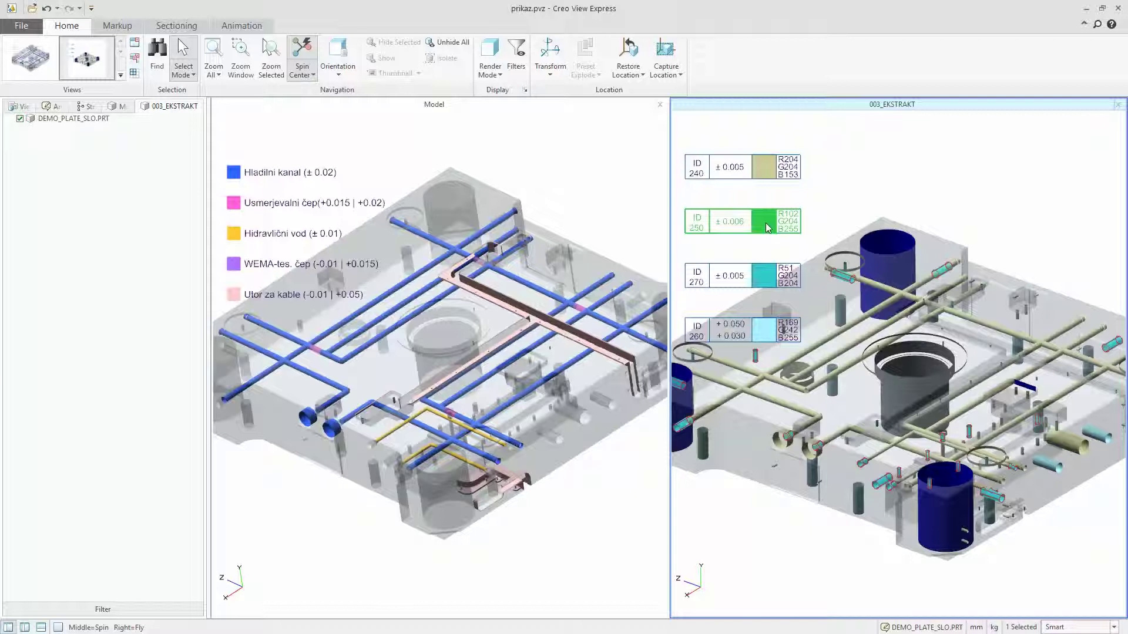
click(771, 278)
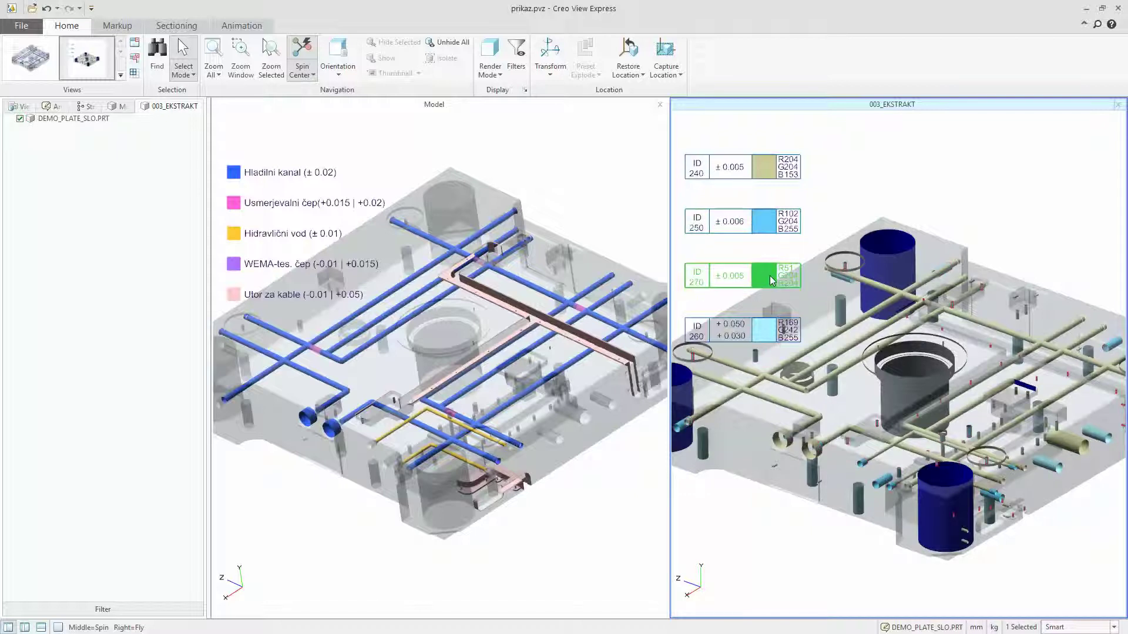
click(765, 322)
scroll(793, 464, down, 2)
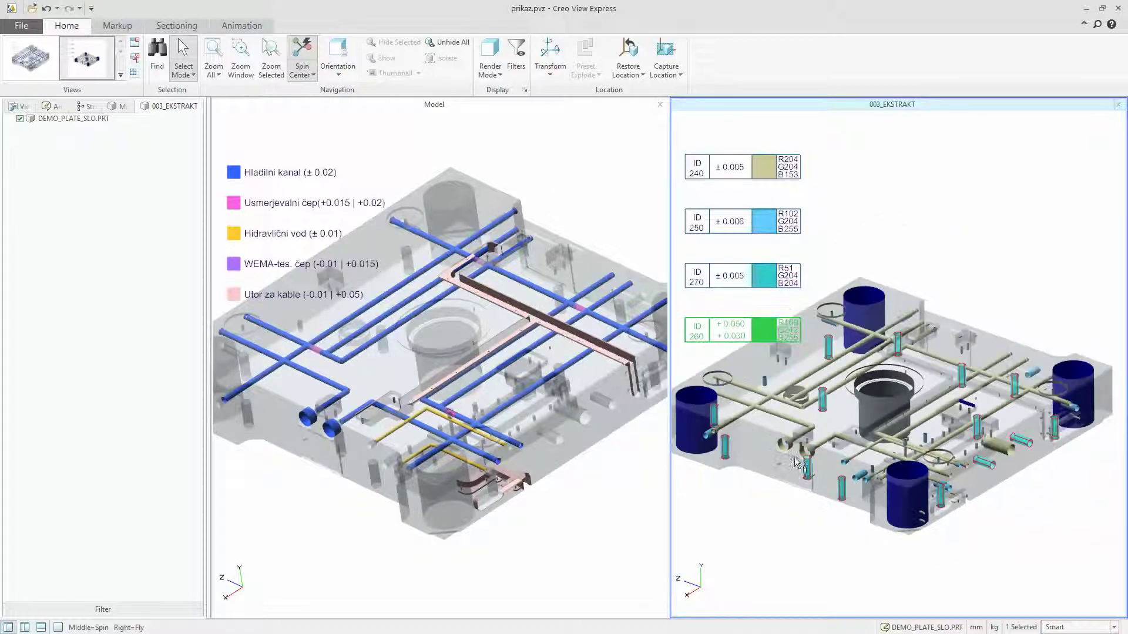
click(786, 537)
- Show the 003_EKSTRAKT view state, highlight the surfaces linked to the ID 210 symbol, and clear the selection
click(26, 108)
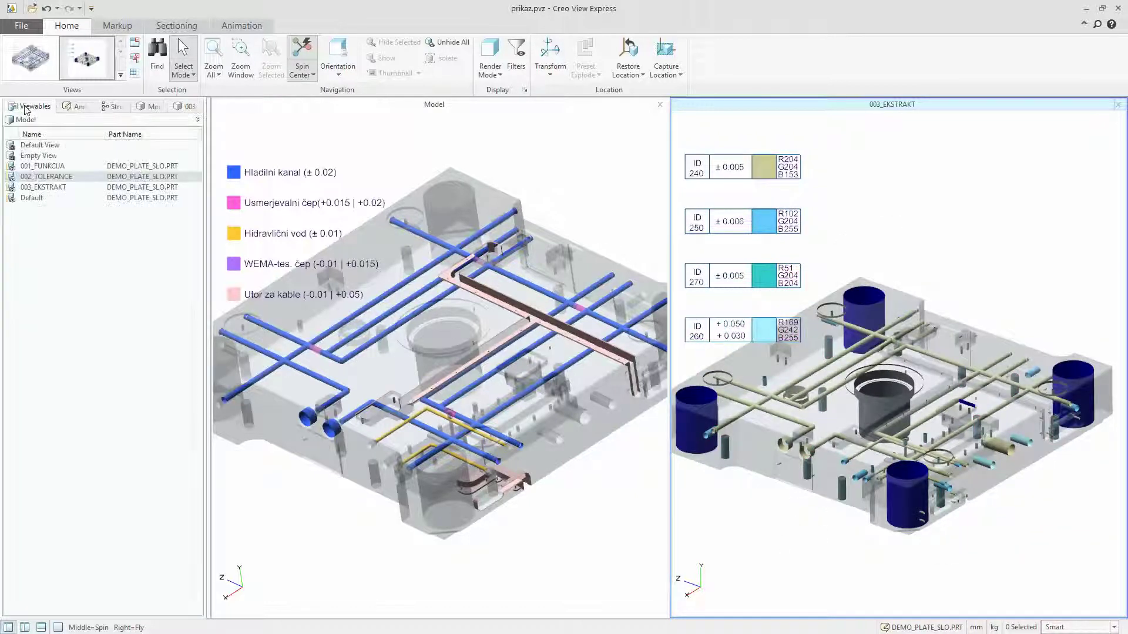
click(47, 187)
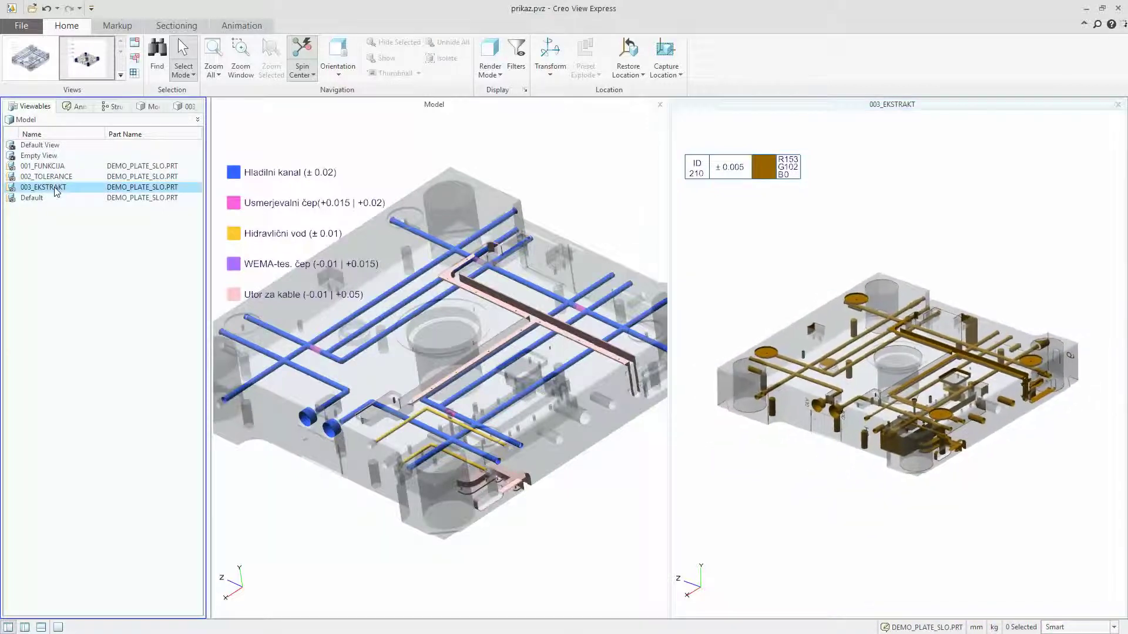
click(766, 166)
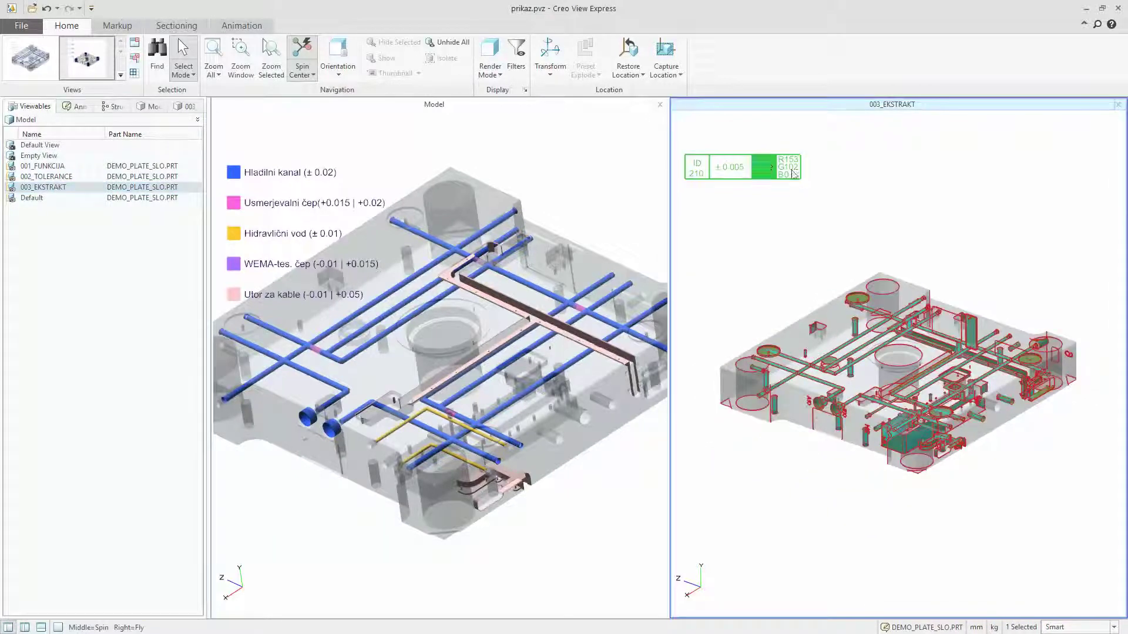
click(979, 178)
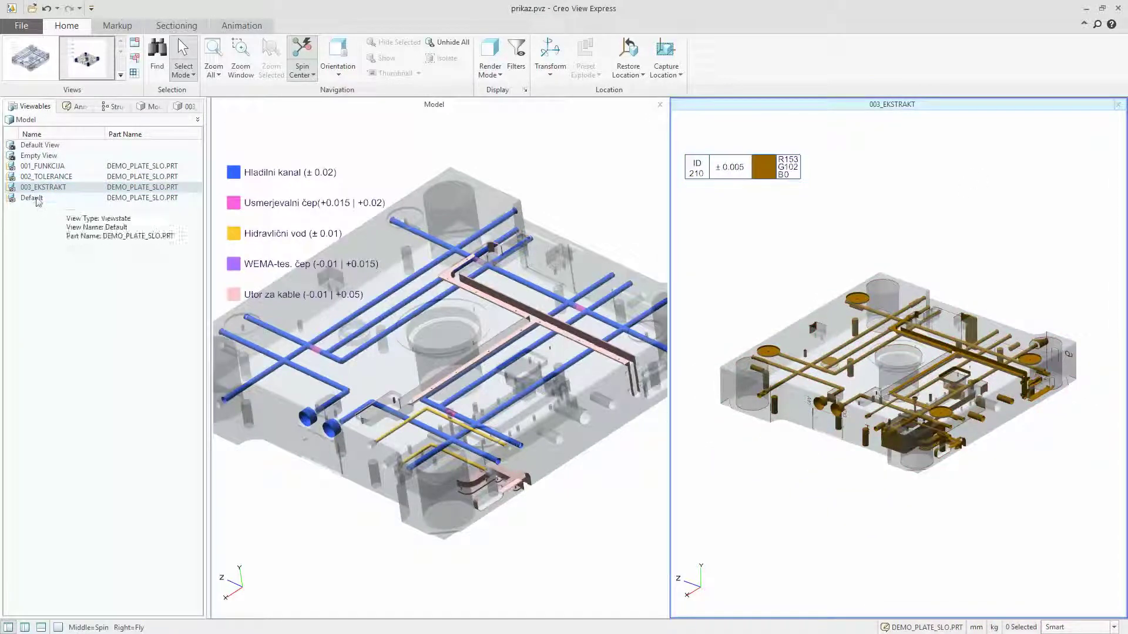
- Display the Default, 003_EKSTRAKT, 002_TOLERANCE and 001_FUNKCIJA view states in turn
click(36, 200)
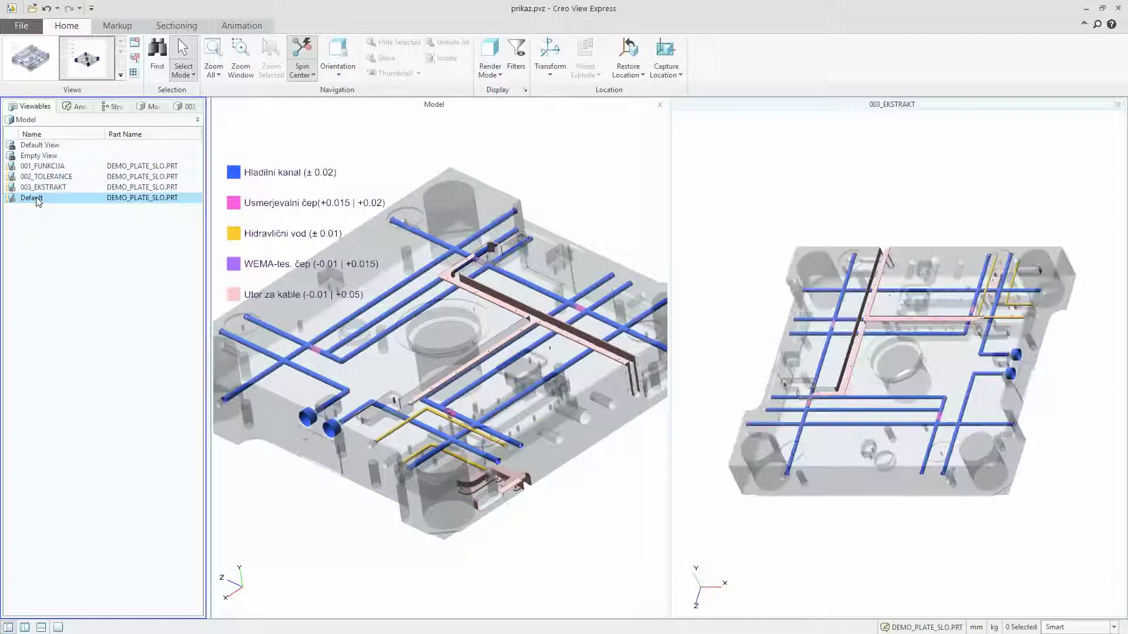
click(41, 187)
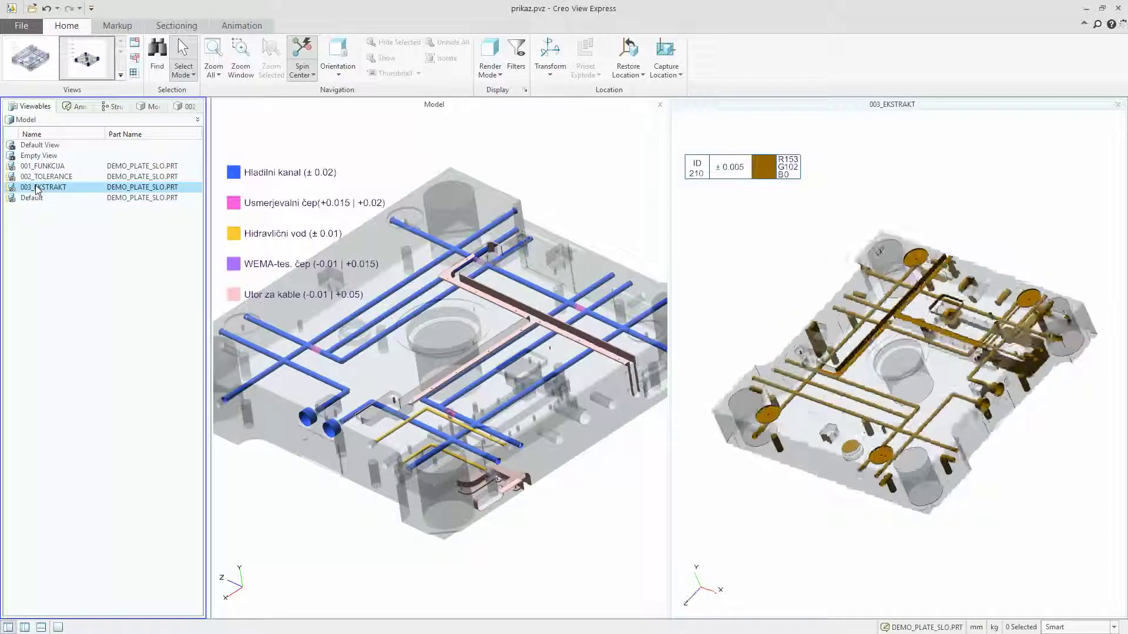
click(43, 177)
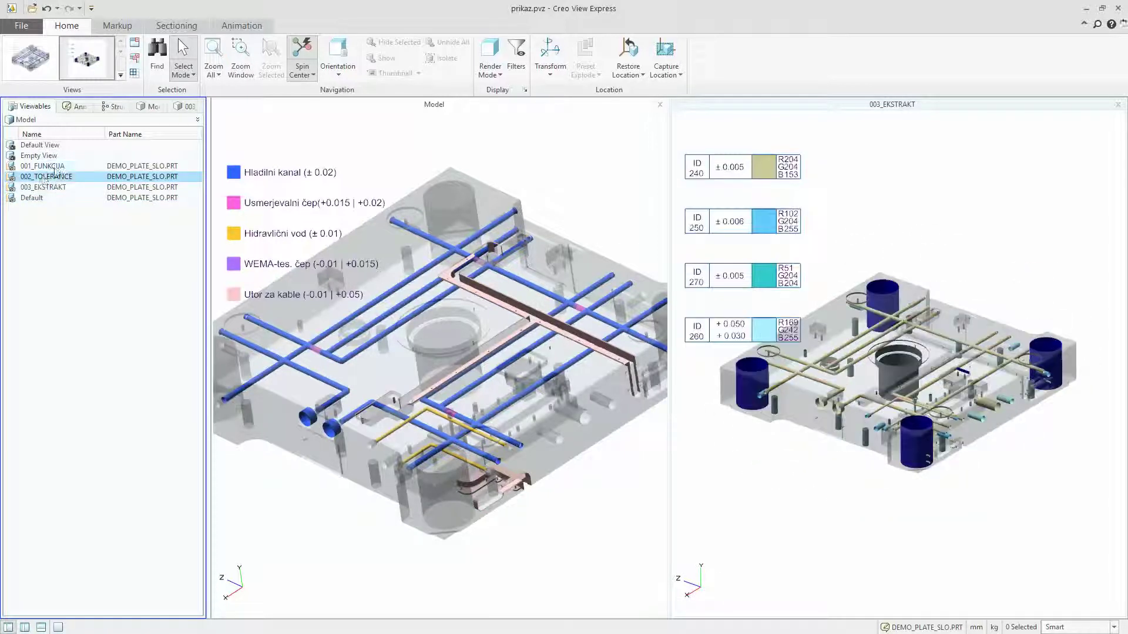
click(55, 167)
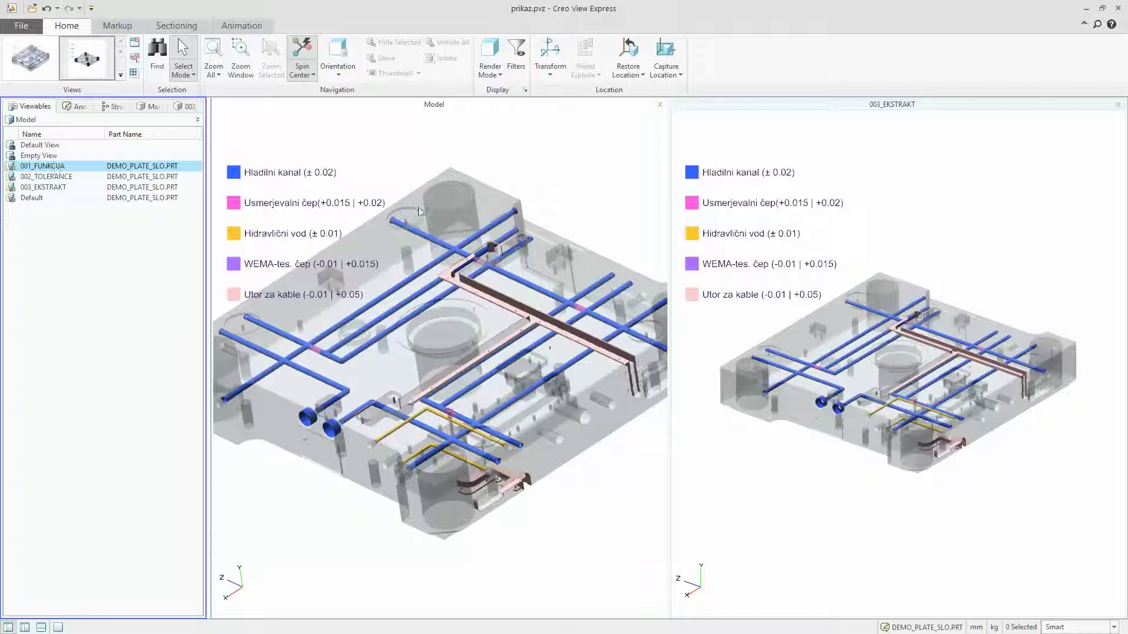